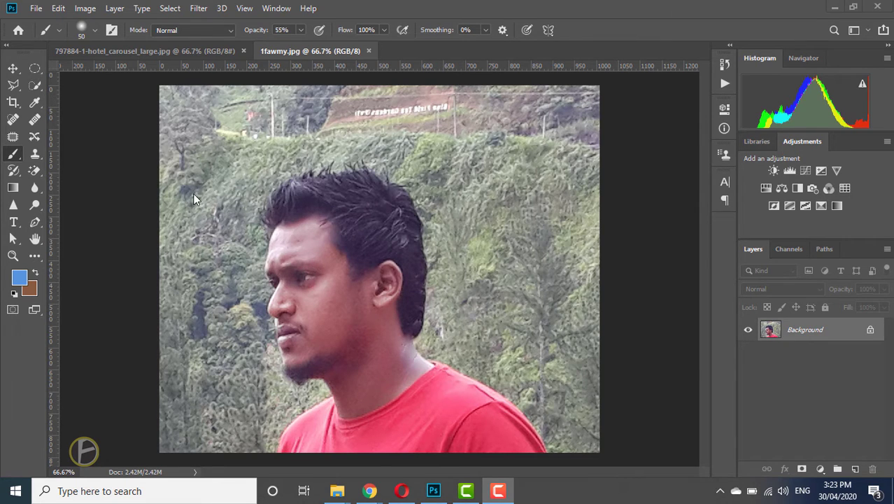
Select the man's hair, face, neck and red shirt with the Quick Selection tool, including the front hair and left shoulder
left_click(34, 84)
mouse_move(330, 218)
left_mouse_down()
mouse_move(351, 303)
mouse_move(405, 315)
mouse_move(458, 437)
mouse_move(495, 403)
left_mouse_up()
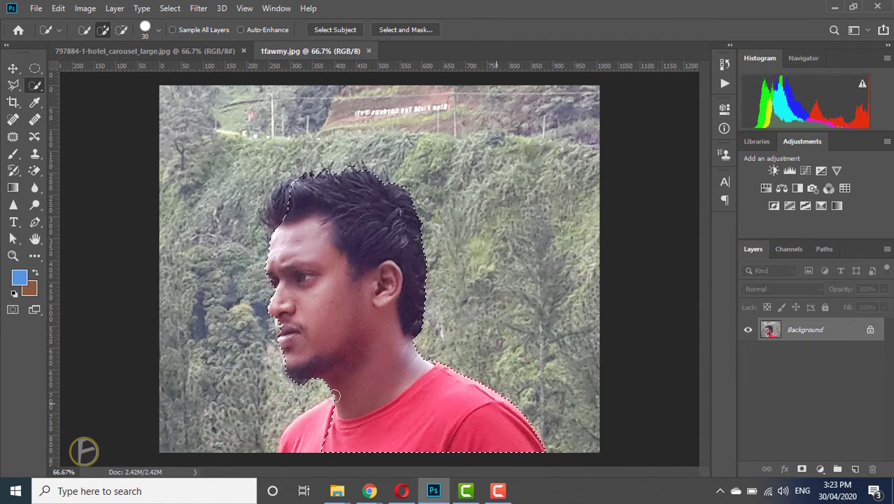
left_click(301, 425)
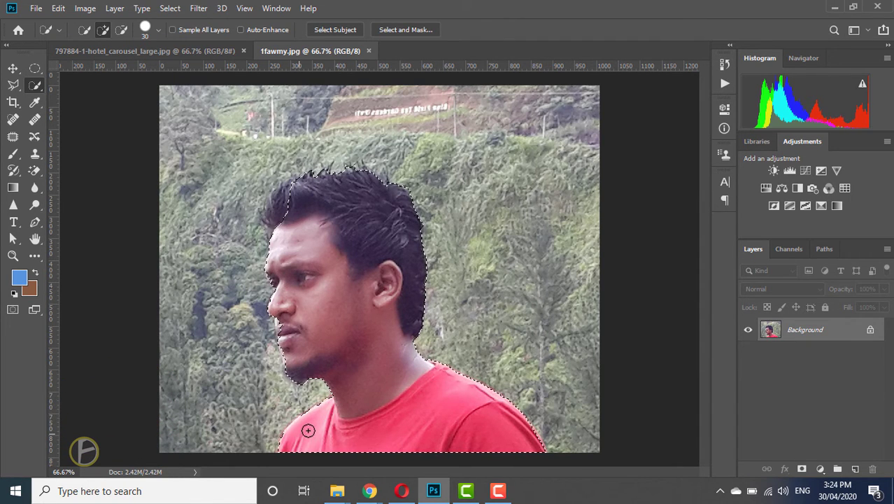
left_click(280, 205)
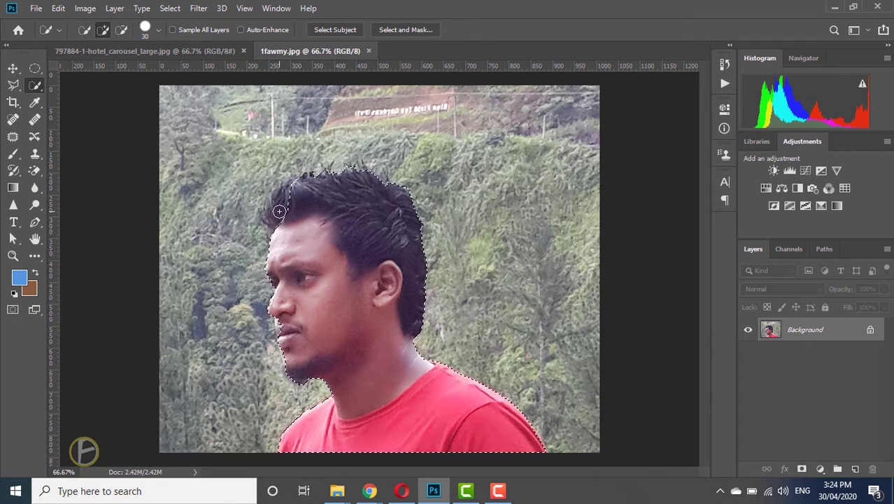
left_click(284, 321)
left_click(121, 30)
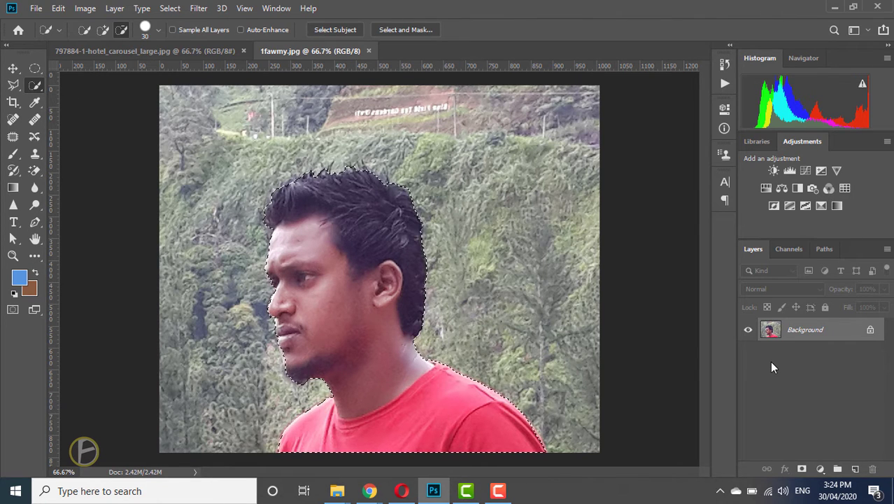
Copy the selected man onto a new layer and delete the Background layer
key("ctrl+j")
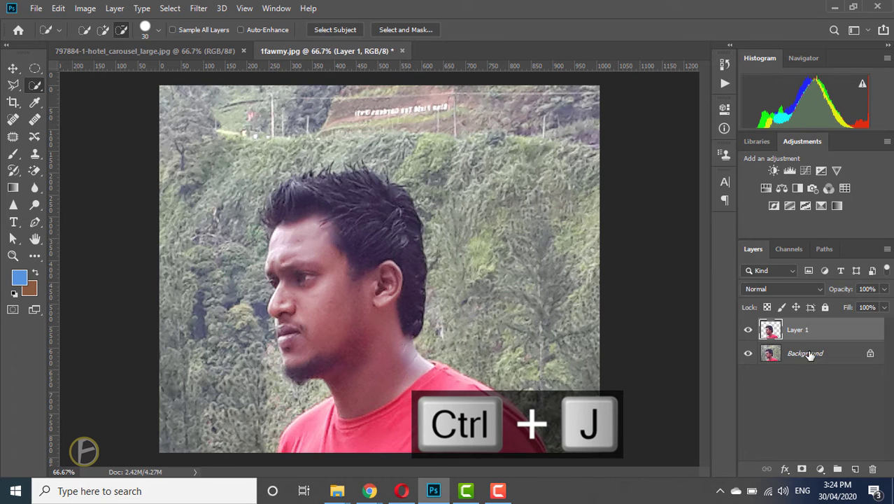
left_click_drag(802, 354, 872, 468)
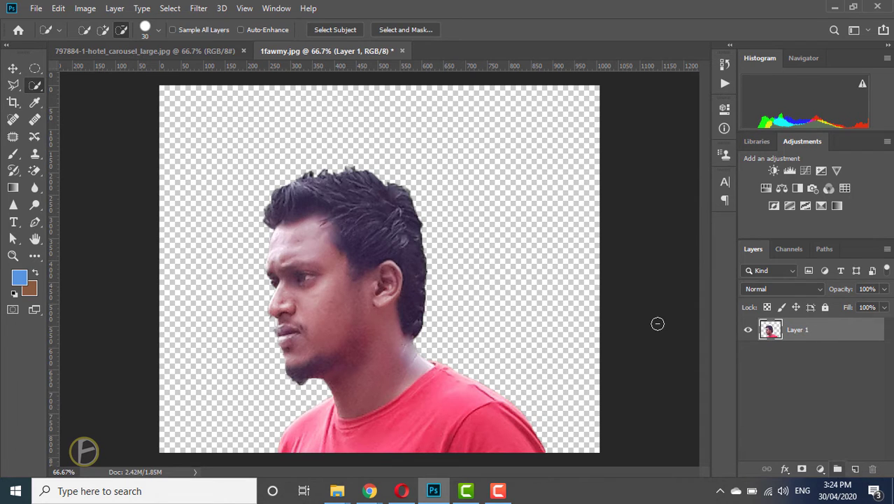
Bring the city skyline picture from 797884-1-hotel_carousel_large.jpg into the 1fawmy.jpg document as a new layer
left_click(204, 54)
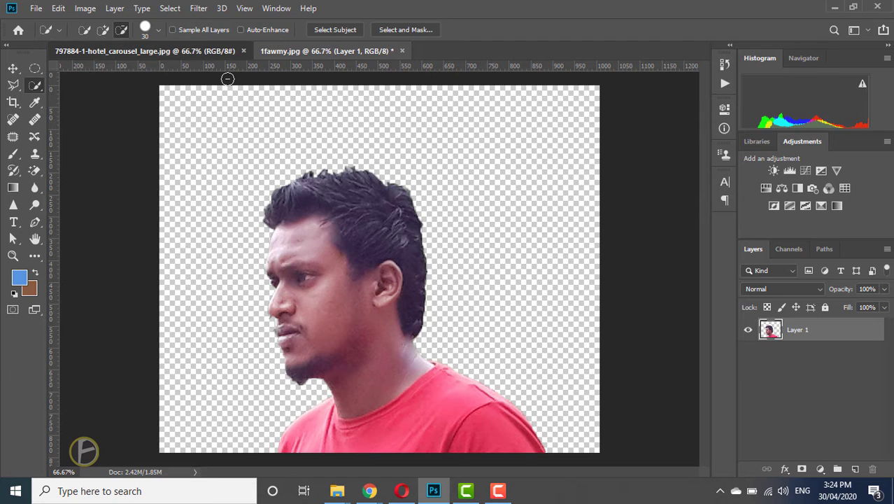
key("v")
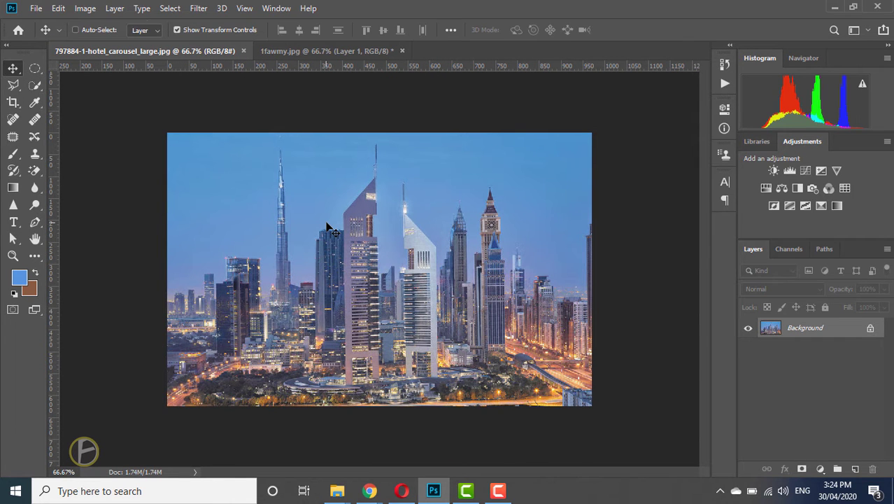
mouse_move(329, 231)
left_mouse_down()
mouse_move(285, 54)
mouse_move(335, 175)
mouse_move(363, 211)
mouse_move(347, 210)
mouse_move(379, 221)
mouse_move(392, 245)
mouse_move(387, 214)
left_mouse_up()
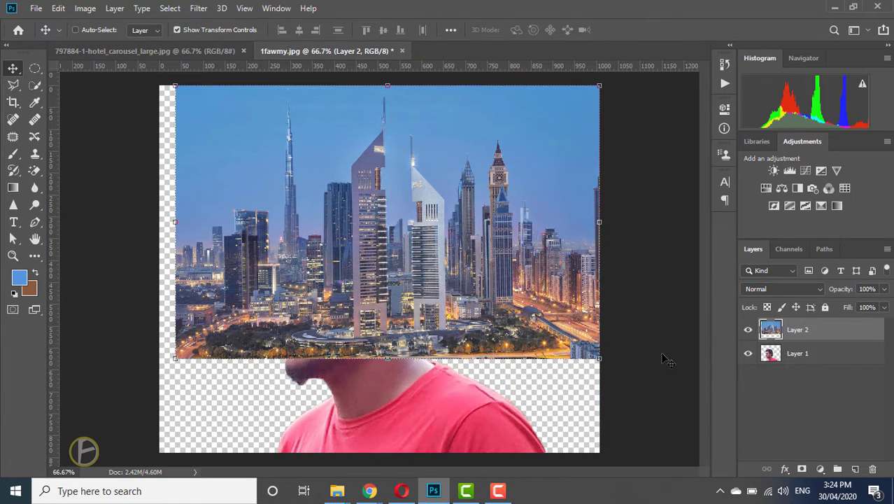
Add a Solid Color fill layer in ffffff and place it beneath the man's cutout in Layer 1
left_click(813, 354)
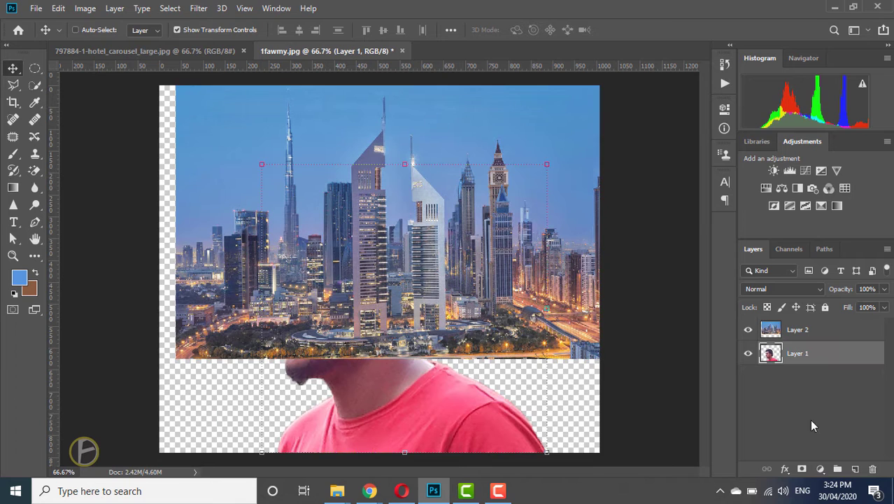
left_click(821, 470)
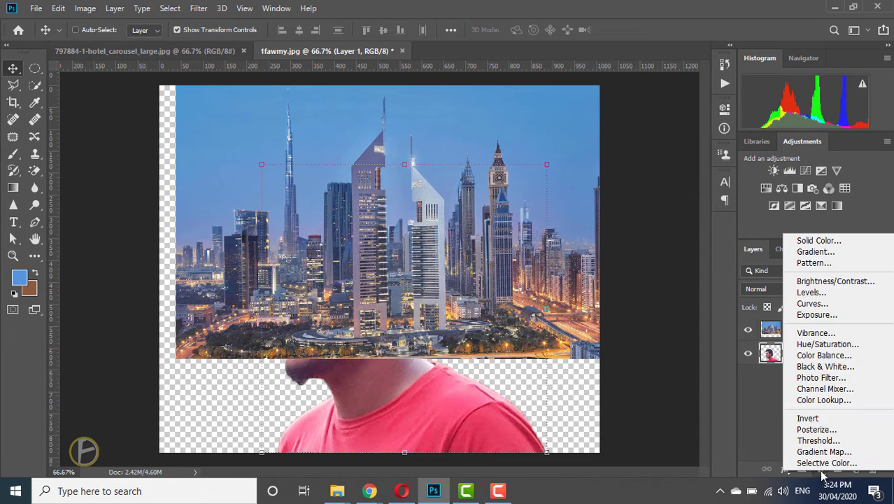
left_click(818, 241)
type("ffffff")
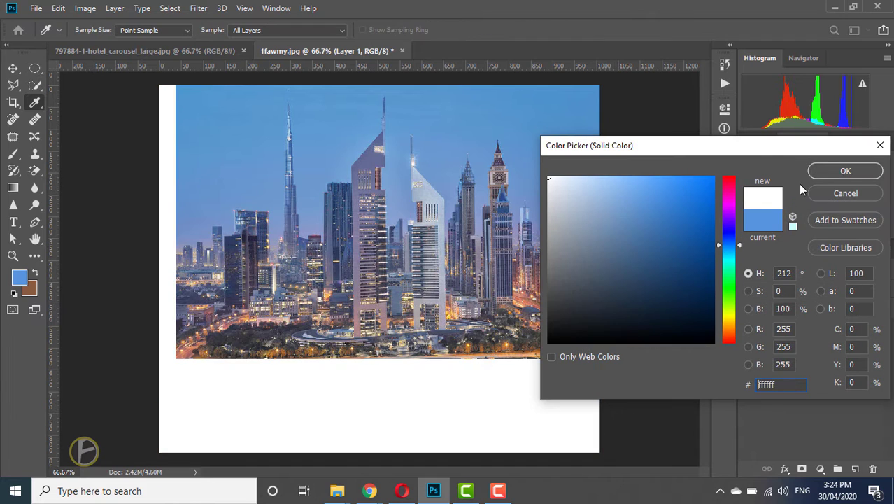
left_click(846, 171)
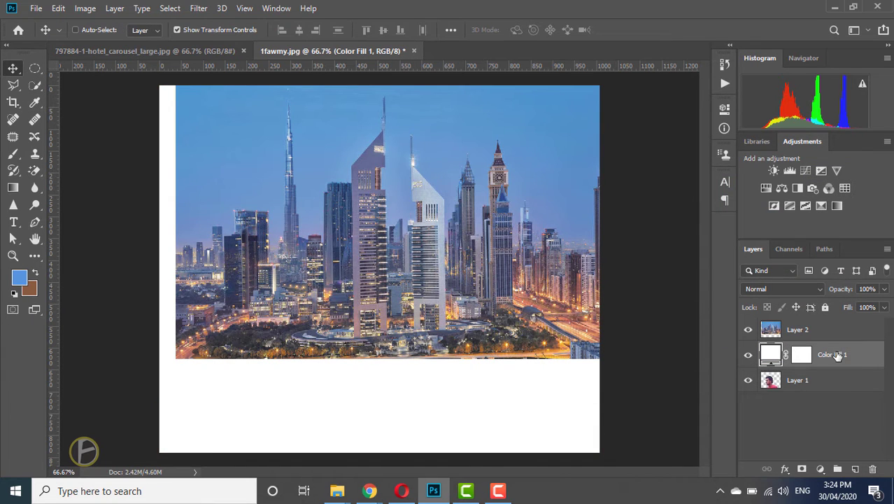
left_click_drag(836, 355, 831, 386)
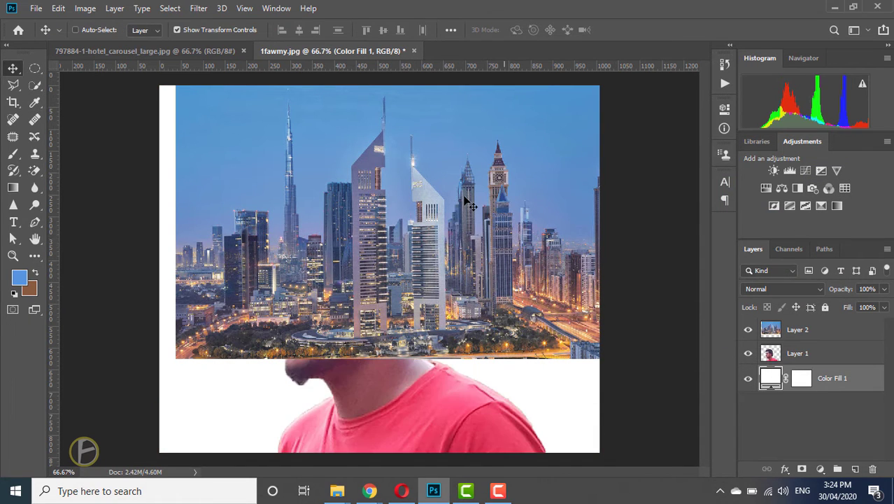
Move the skyline layer down to the canvas's lower edge and scale it proportionally to about 105%
left_click(496, 203, "ctrl")
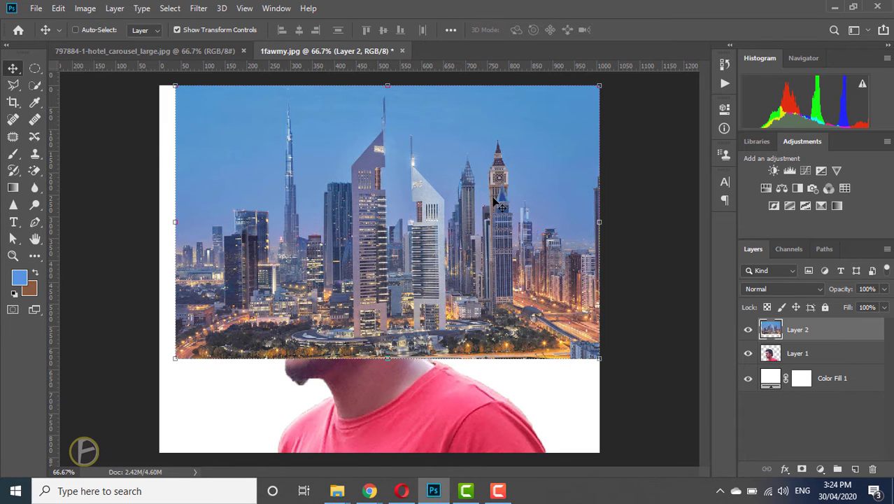
left_click_drag(494, 163, 486, 256)
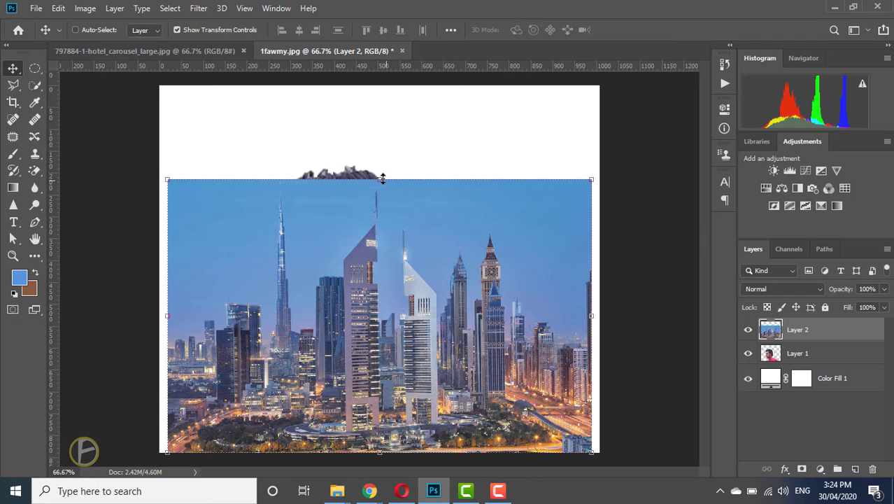
left_click_drag(382, 179, 382, 161)
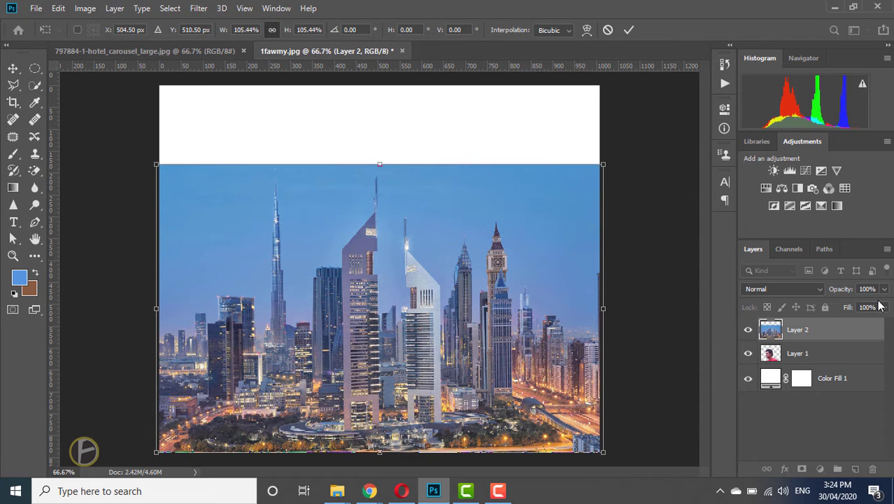
Set the skyline layer's opacity to 80% and shift the skyline up and left over the man's head
left_click(884, 289)
left_click_drag(870, 305, 873, 307)
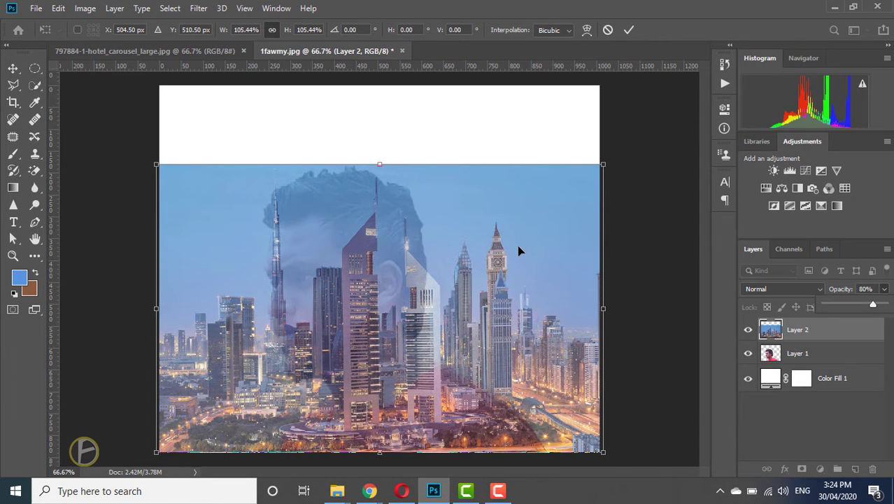
left_click_drag(505, 230, 472, 201)
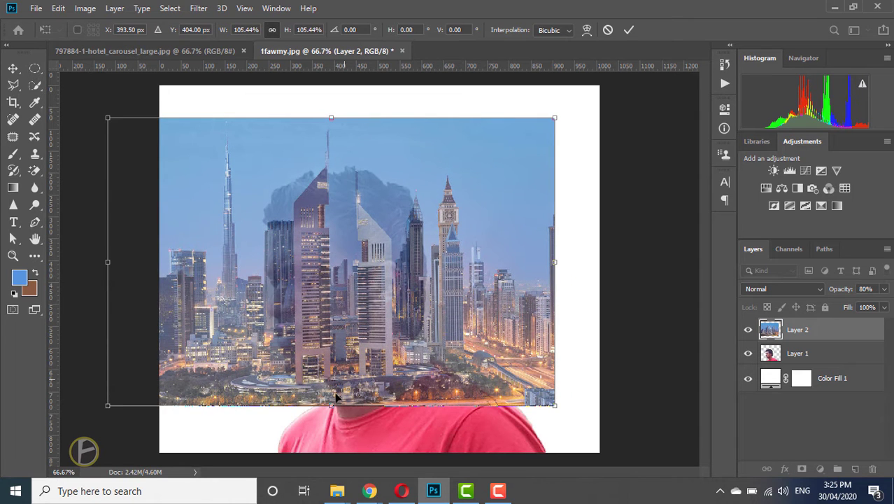
Stretch the skyline's height to about 122.5% down to the canvas's lower edge and narrow its width to about 94%
left_click_drag(333, 403, 332, 450)
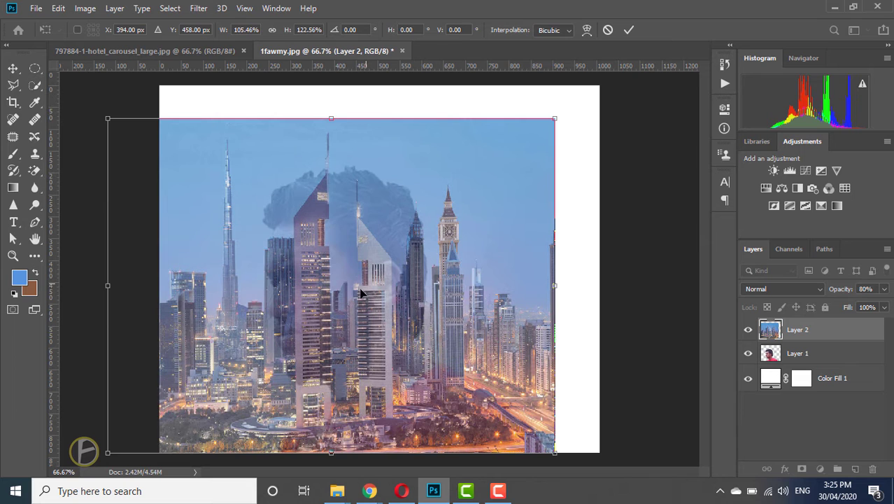
left_click_drag(353, 295, 362, 295)
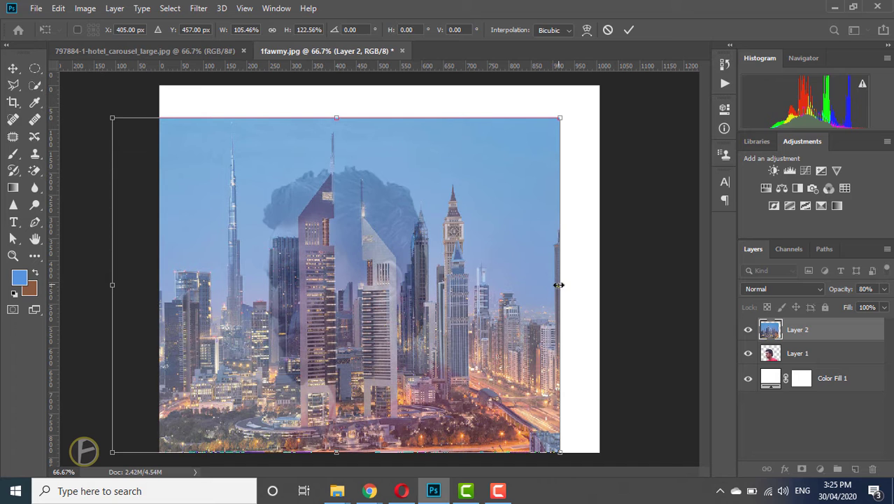
left_click_drag(558, 285, 511, 285)
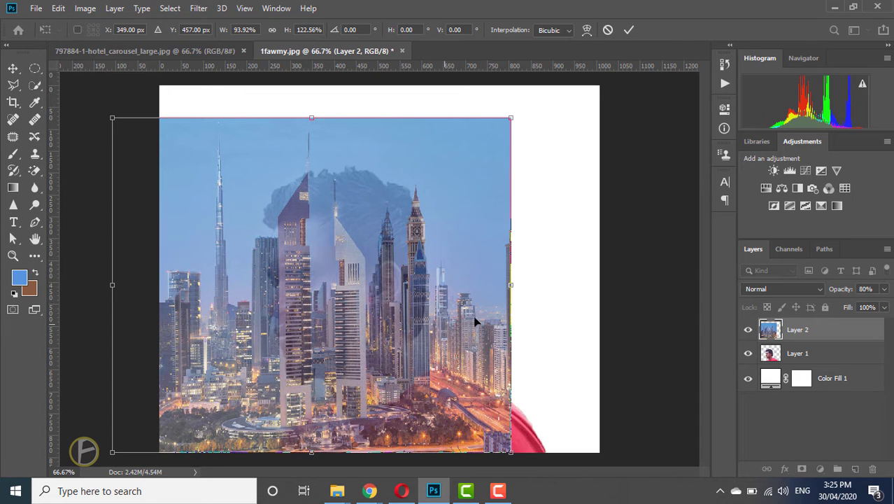
Flip the skyline horizontally, recentre it over the man and narrow its width to about 90%
right_click(392, 254)
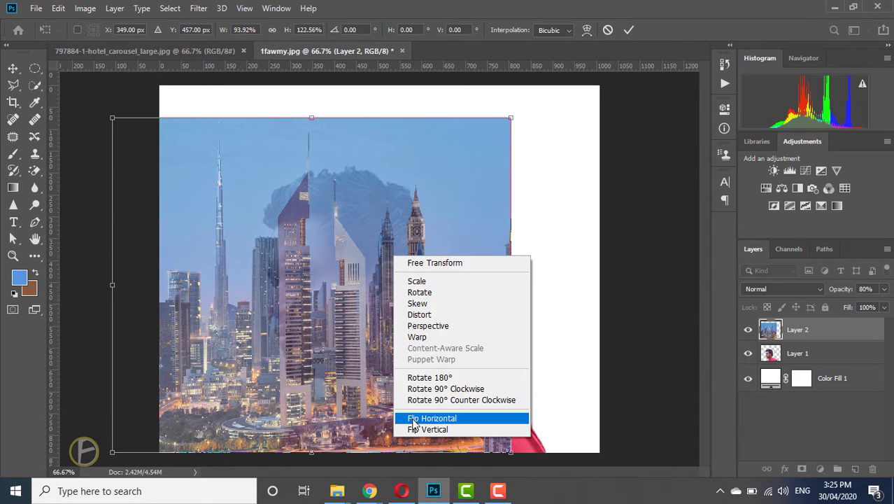
left_click(414, 419)
left_click_drag(390, 396, 435, 393)
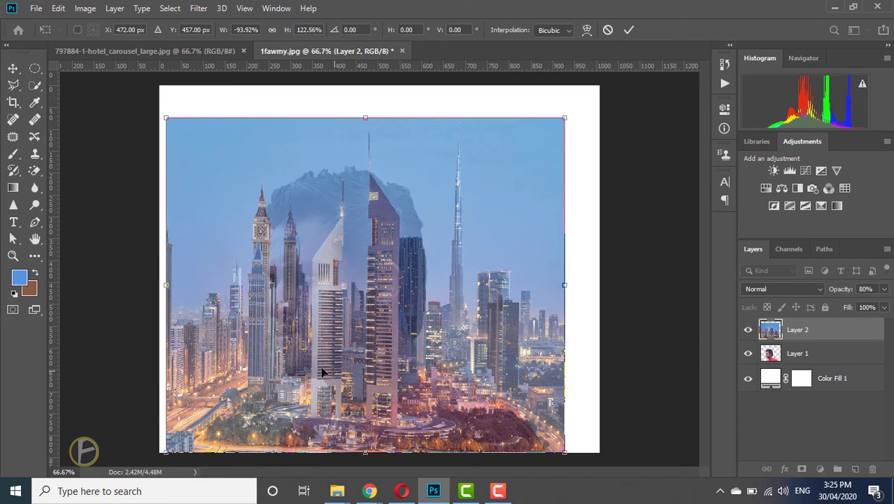
left_click_drag(167, 285, 183, 285)
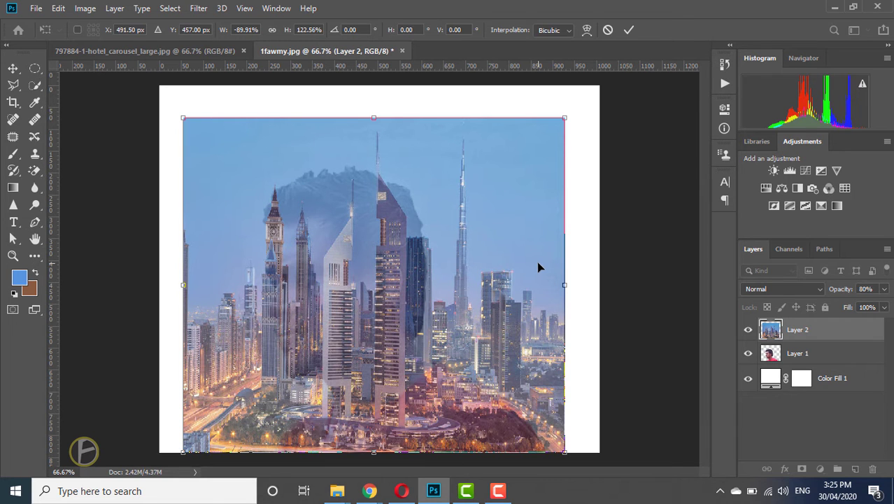
Raise the skyline near the canvas's upper edge, stretch it down to the lower edge, and set its opacity to 100%
left_click_drag(406, 351, 407, 329)
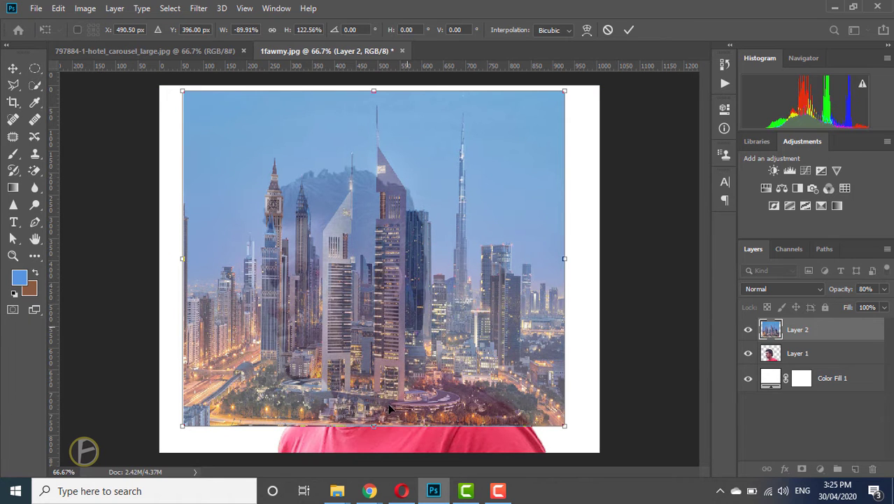
left_click_drag(379, 426, 374, 452)
left_click_drag(349, 420, 350, 418)
key("Return")
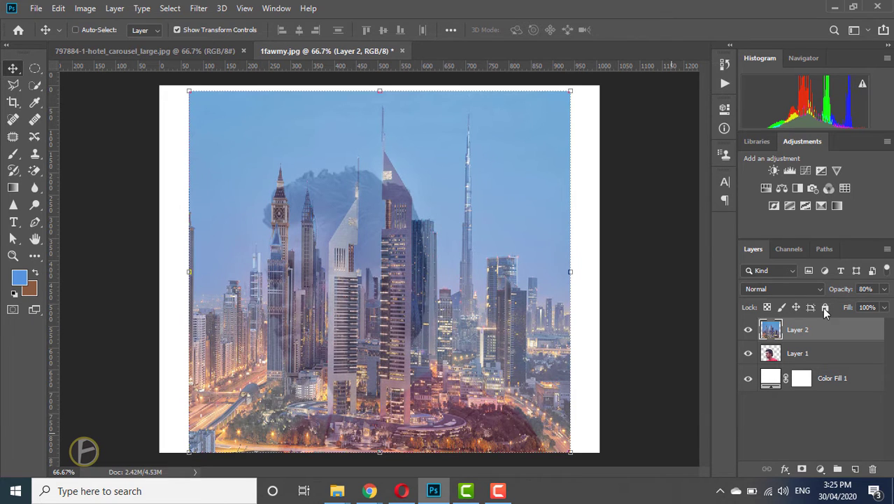
left_click_drag(857, 289, 881, 293)
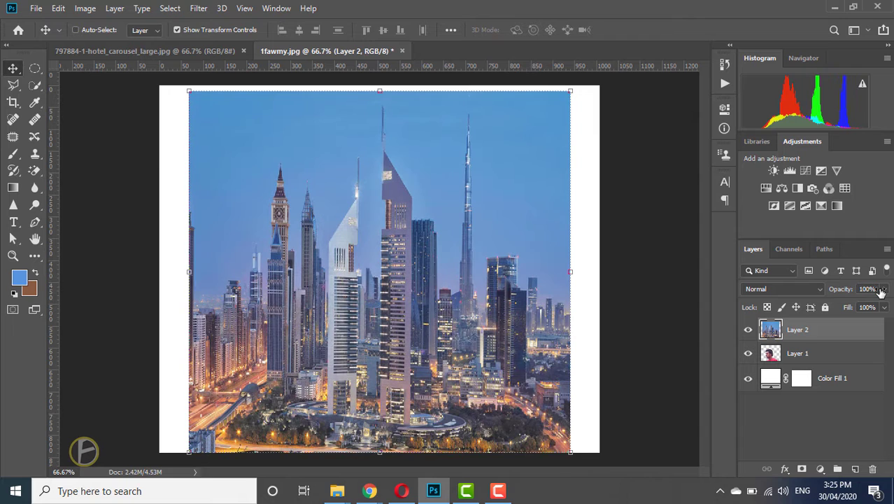
Hide the skyline in Layer 2 and desaturate the man's cutout in Layer 1
left_click(749, 330)
left_click(775, 357)
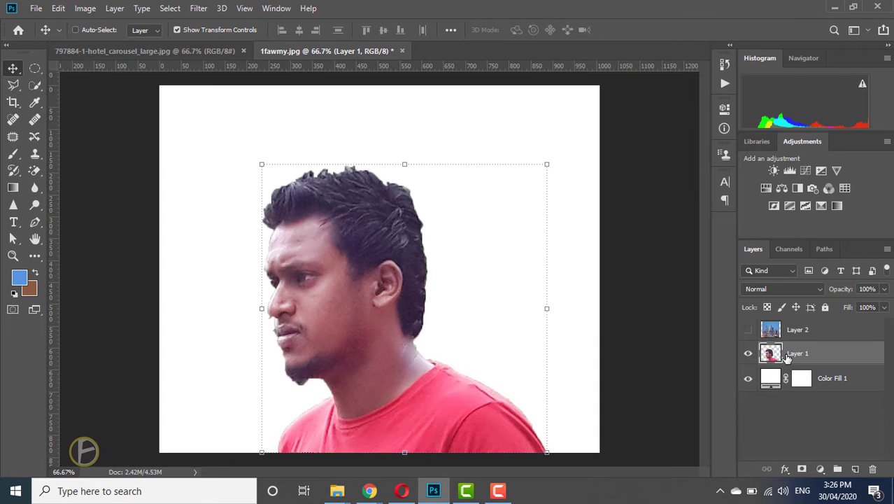
left_click(84, 8)
mouse_move(140, 43)
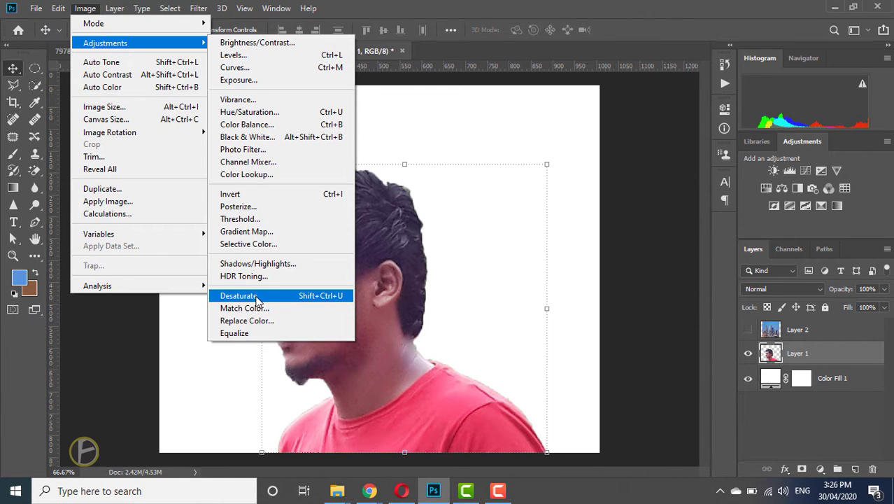
left_click(257, 300)
Show the skyline layer again and load the outline of Layer 1 as a selection, with Layer 2 active
left_click(748, 330)
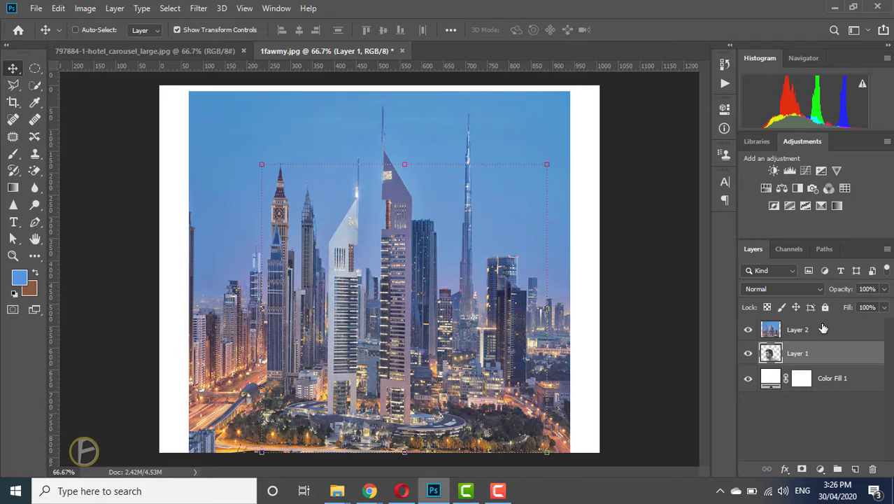
left_click(813, 331)
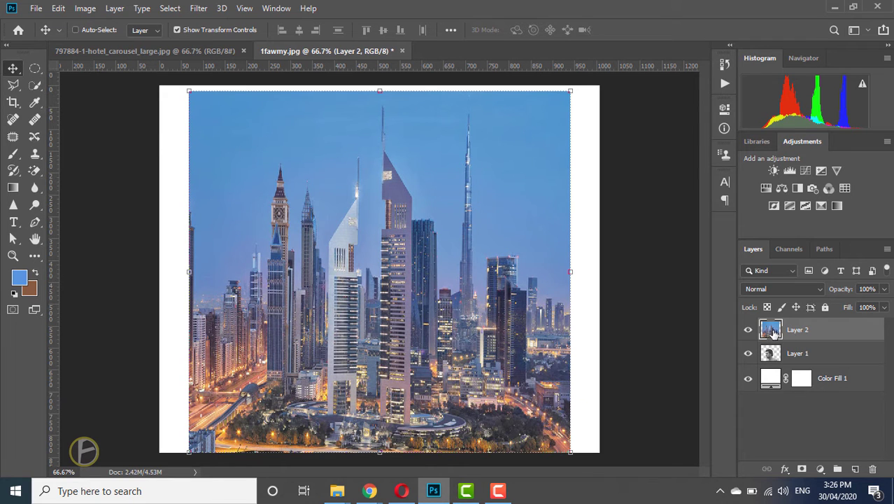
left_click(772, 354)
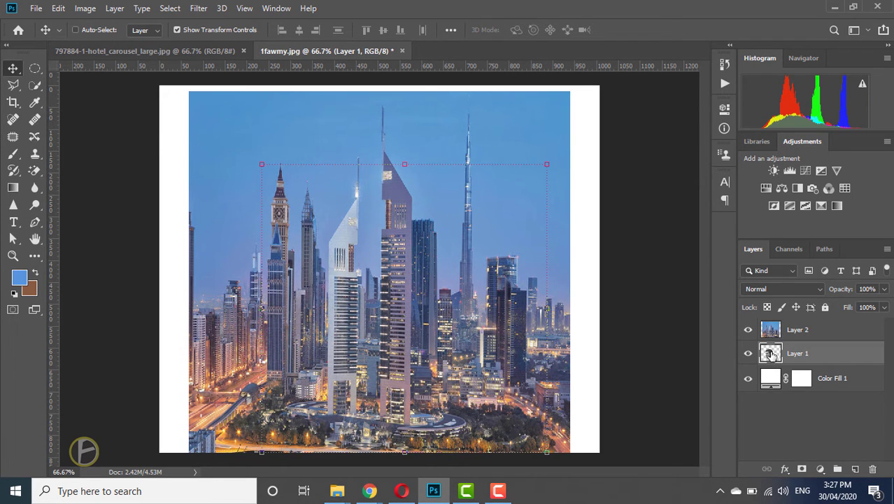
key("ctrl")
left_click(772, 354, "ctrl")
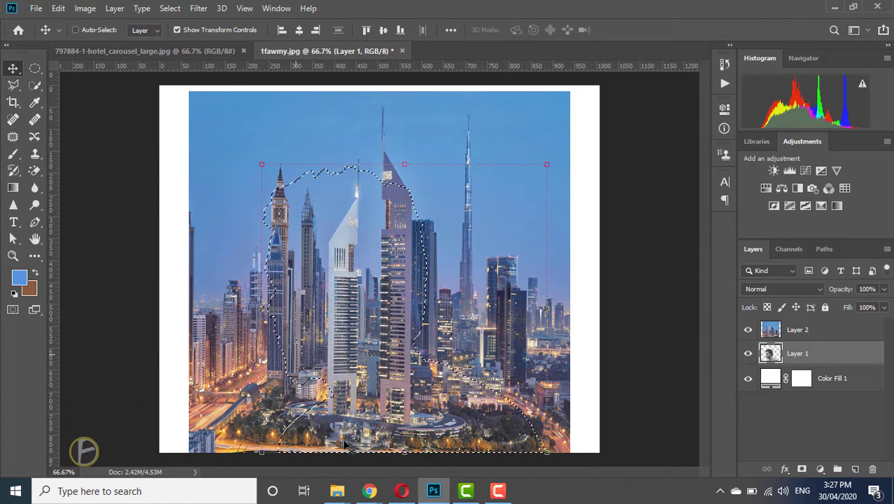
left_click(799, 333)
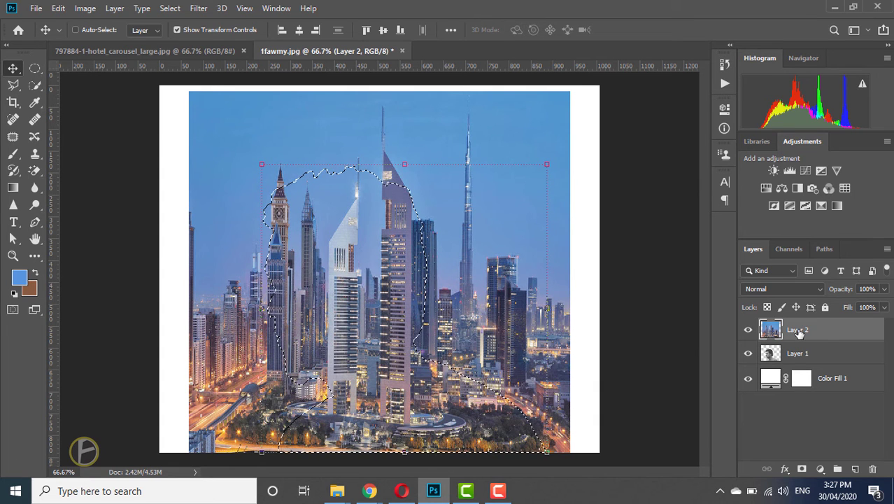
Mask Layer 2 to the selected outline of the man and place a duplicate of Layer 1 above it
left_click(801, 468)
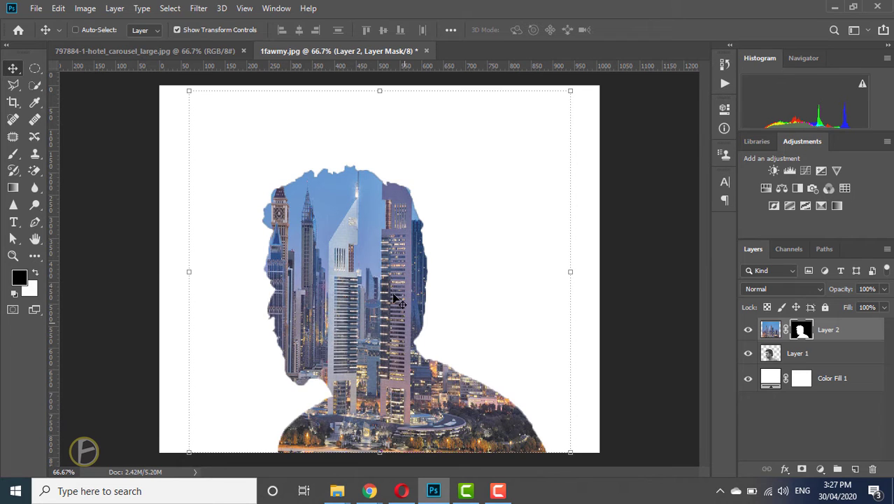
left_click(772, 354)
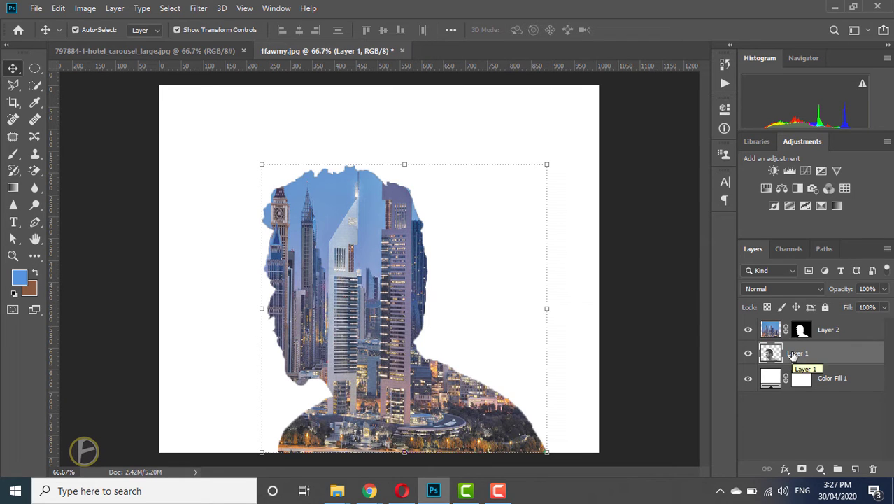
key("ctrl+j")
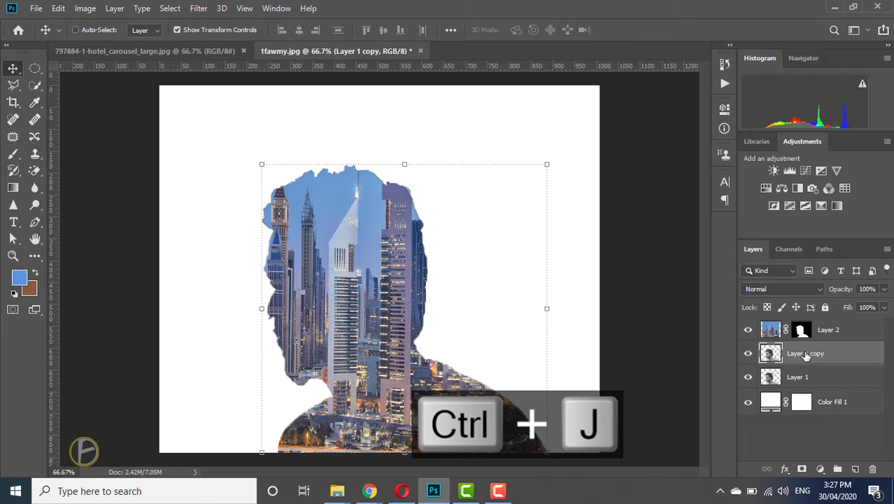
left_click_drag(790, 355, 791, 329)
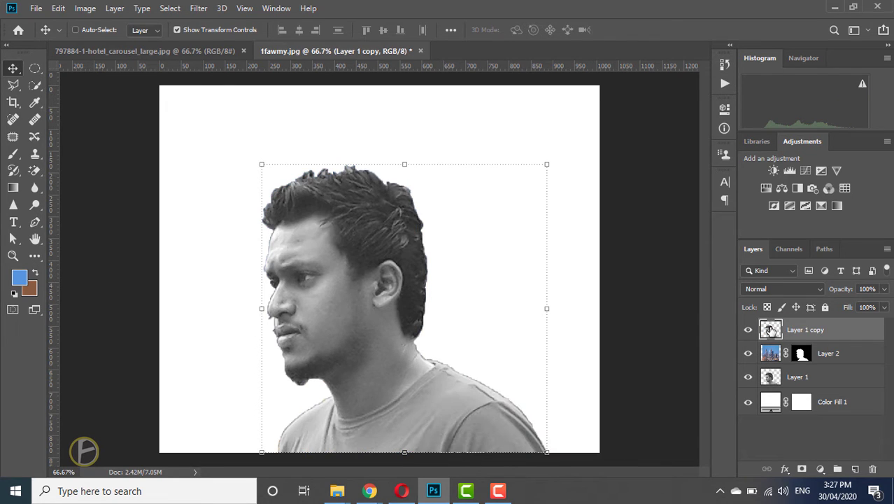
Set the blend mode of Layer 1 copy to Lighten and its opacity to 51%
left_click(821, 289)
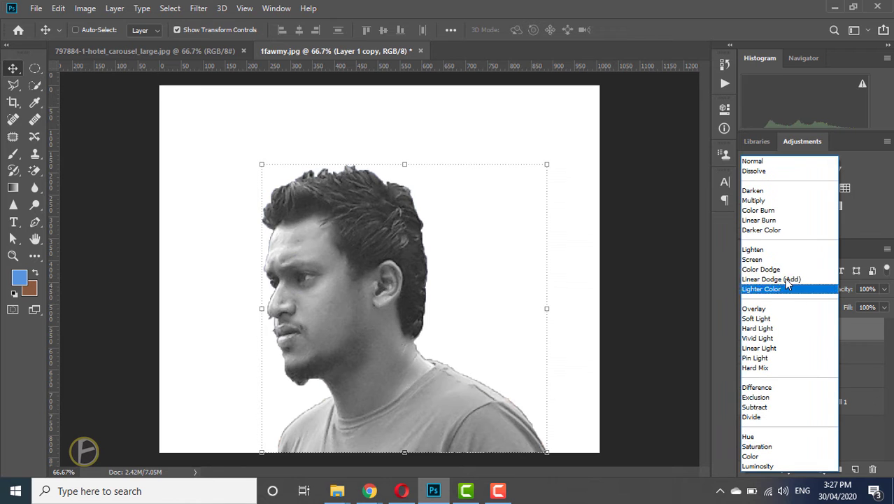
left_click(759, 252)
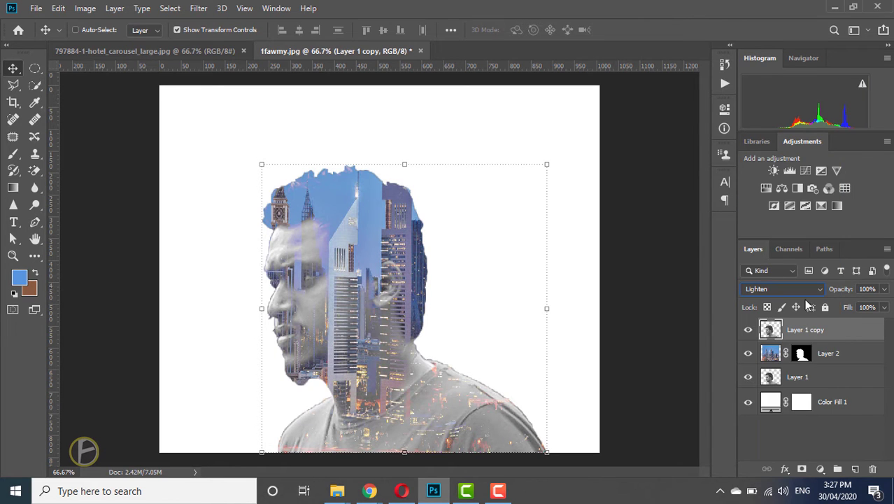
left_click_drag(843, 294, 812, 294)
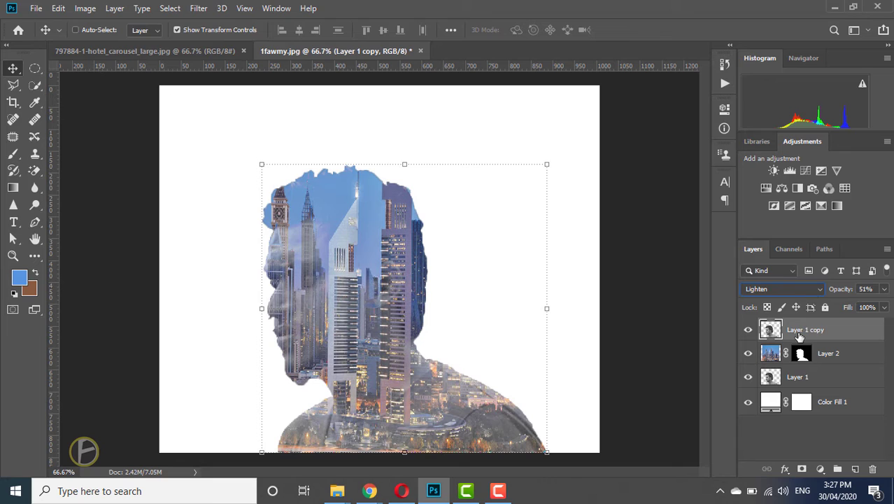
Add a mask to Layer 1 copy and paint it black over the head, neck and shoulders with a 200 px brush at 55% opacity
left_click(802, 468)
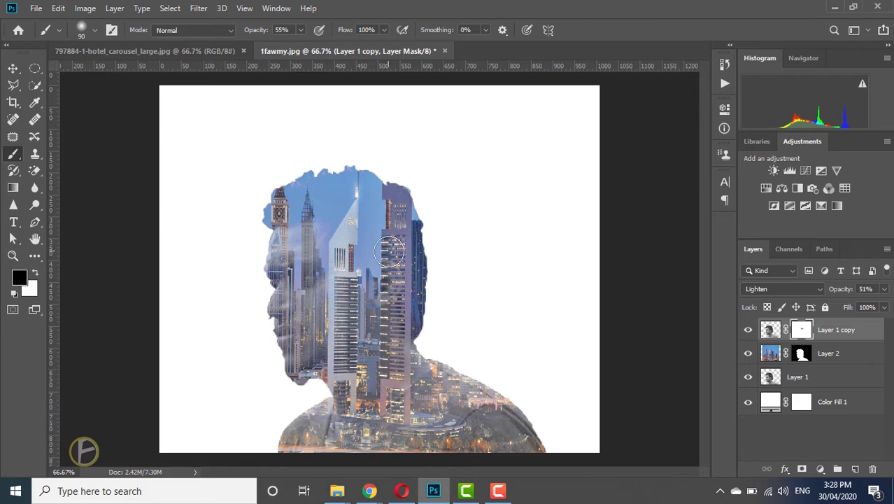
key("bracketright")
key("bracketright")
key("bracketright")
key("bracketright")
key("bracketright")
key("bracketright")
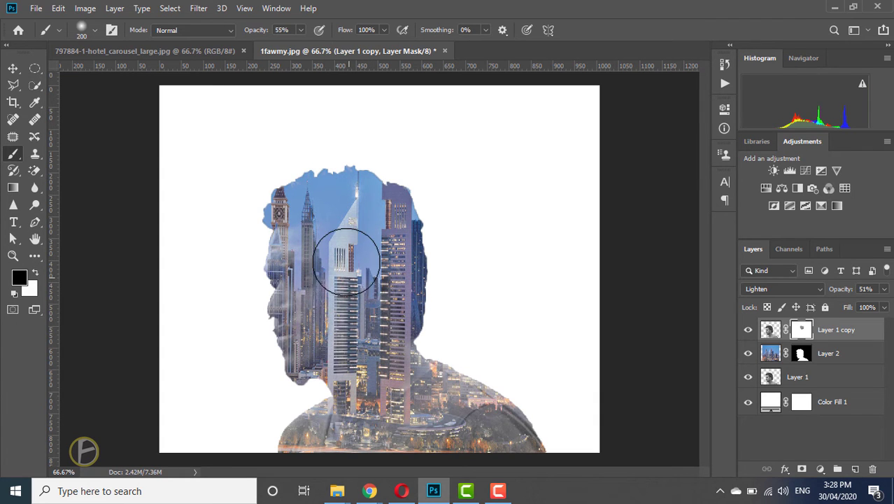
mouse_move(380, 369)
left_mouse_down()
mouse_move(424, 388)
mouse_move(507, 441)
mouse_move(495, 408)
mouse_move(440, 397)
mouse_move(302, 434)
mouse_move(380, 435)
mouse_move(373, 384)
mouse_move(328, 403)
mouse_move(361, 373)
left_mouse_up()
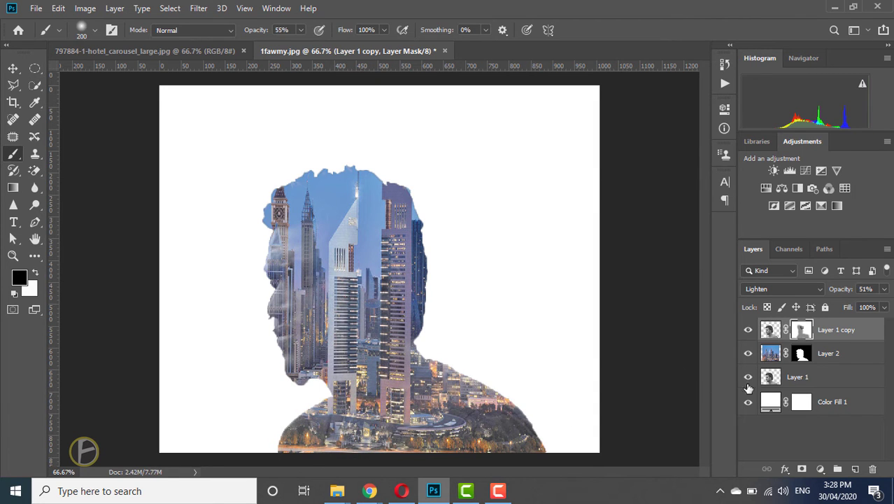
Paint black on Layer 2's mask along the front of the face to reveal the portrait, lowering brush opacity to 46% and size to 80 px
left_click(803, 354)
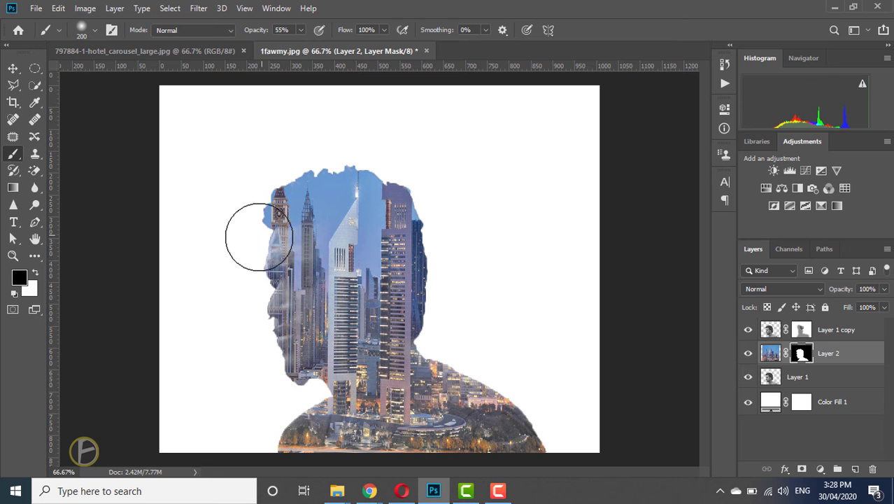
mouse_move(249, 265)
left_mouse_down()
mouse_move(243, 275)
mouse_move(265, 277)
left_mouse_up()
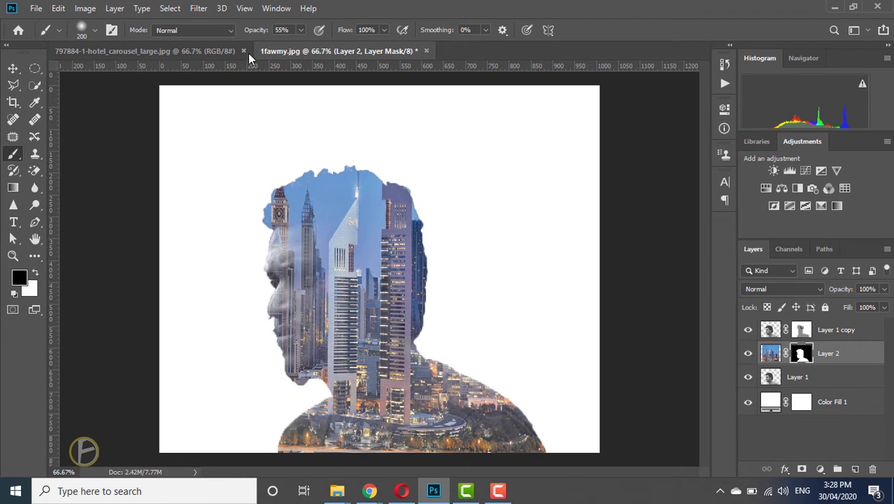
left_click_drag(259, 33, 257, 32)
mouse_move(249, 230)
left_mouse_down()
mouse_move(269, 276)
mouse_move(270, 328)
mouse_move(280, 300)
mouse_move(305, 301)
mouse_move(301, 285)
mouse_move(296, 333)
mouse_move(278, 337)
mouse_move(295, 351)
left_mouse_up()
key("bracketleft")
key("bracketleft")
key("bracketleft")
key("bracketleft")
key("bracketleft")
key("bracketleft")
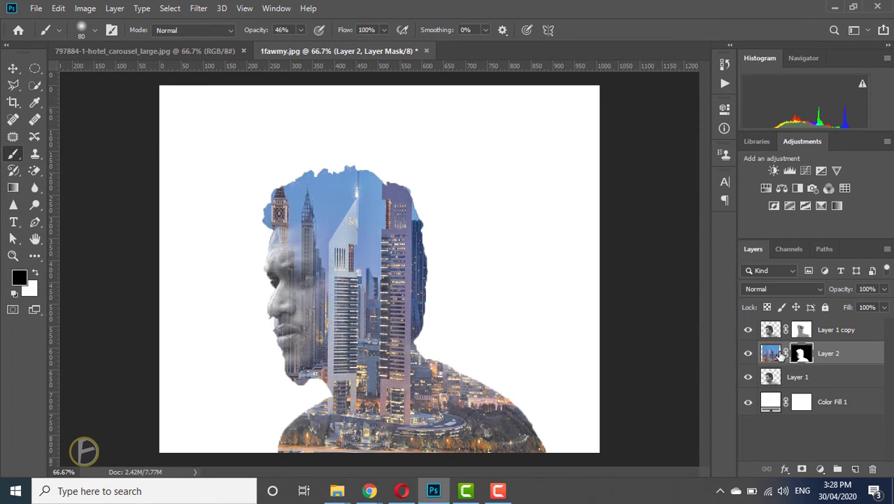
Touch up Layer 2's mask around the mouth and Layer 1 copy's mask across the chest and shoulder with a white brush
left_click(35, 273)
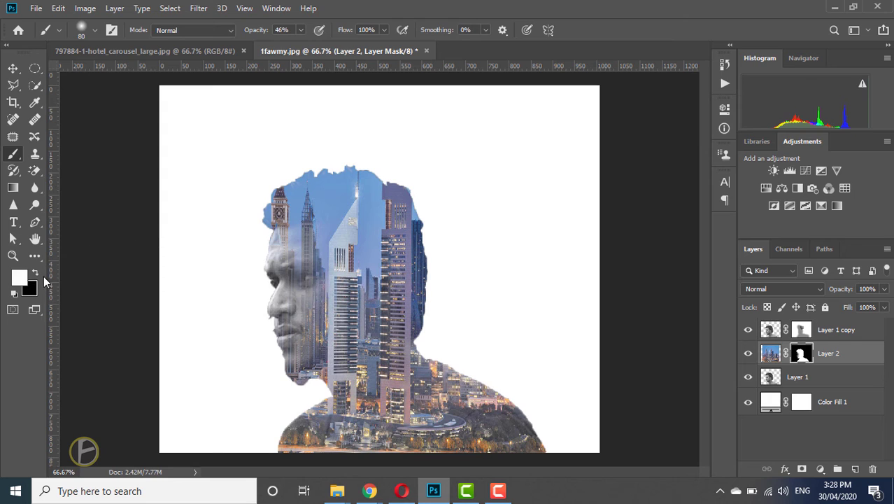
left_click_drag(260, 340, 272, 345)
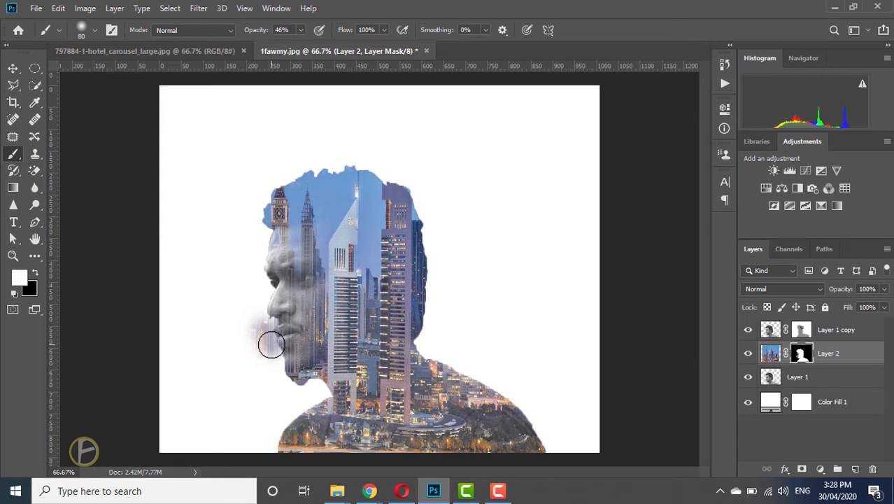
key("ctrl+z")
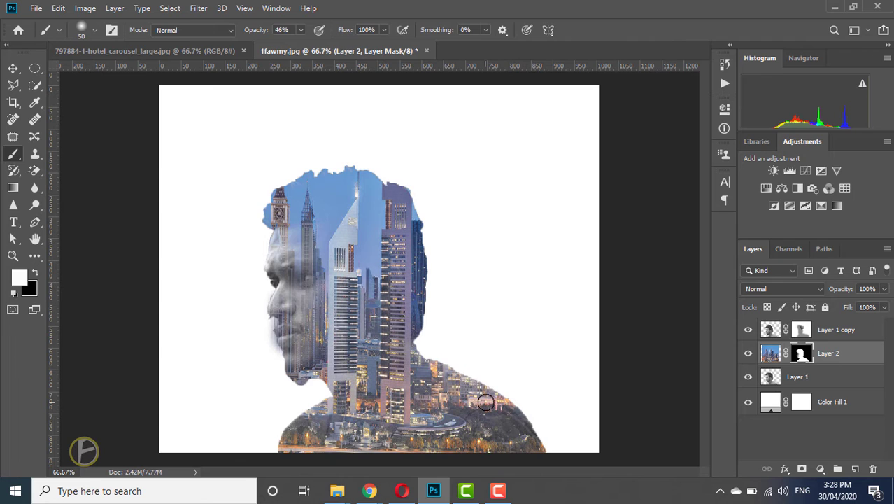
left_click(809, 329)
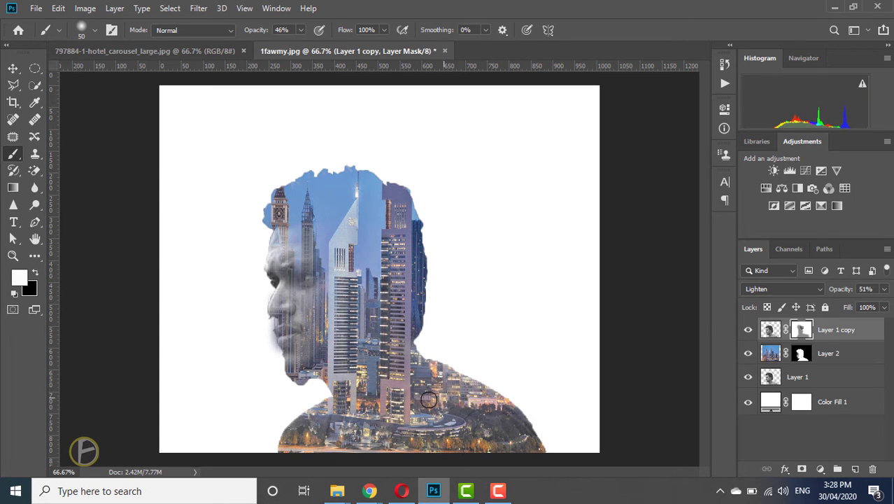
mouse_move(429, 400)
left_mouse_down()
mouse_move(459, 428)
mouse_move(498, 444)
mouse_move(428, 412)
mouse_move(460, 425)
mouse_move(304, 435)
mouse_move(378, 450)
left_mouse_up()
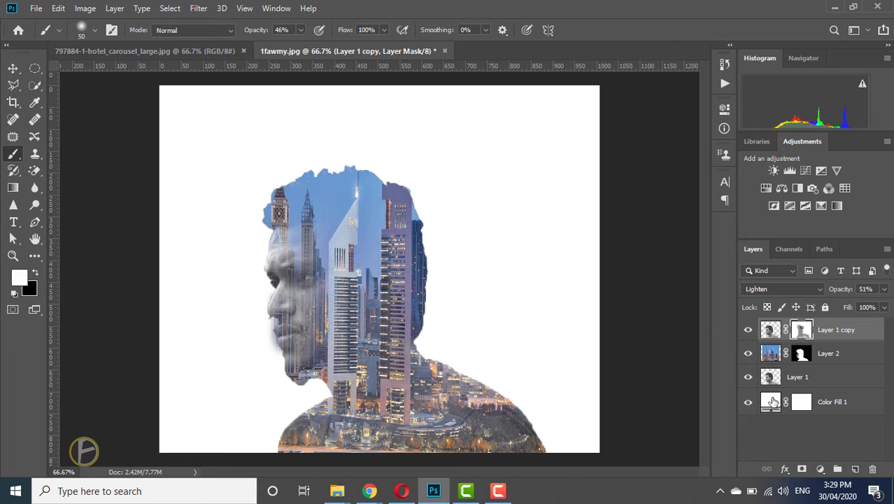
Change the Color Fill 1 background to the sky blue 749cd0 sampled from the skyline inside the head
double_click(770, 405)
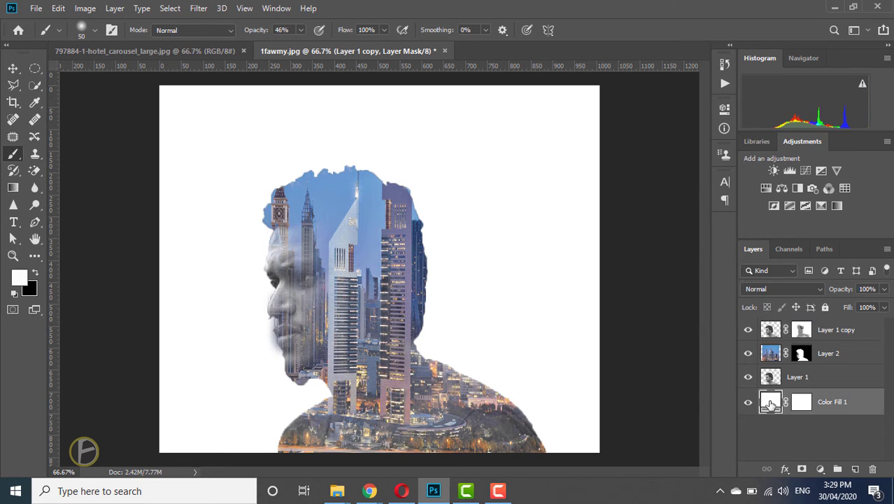
left_click(374, 220)
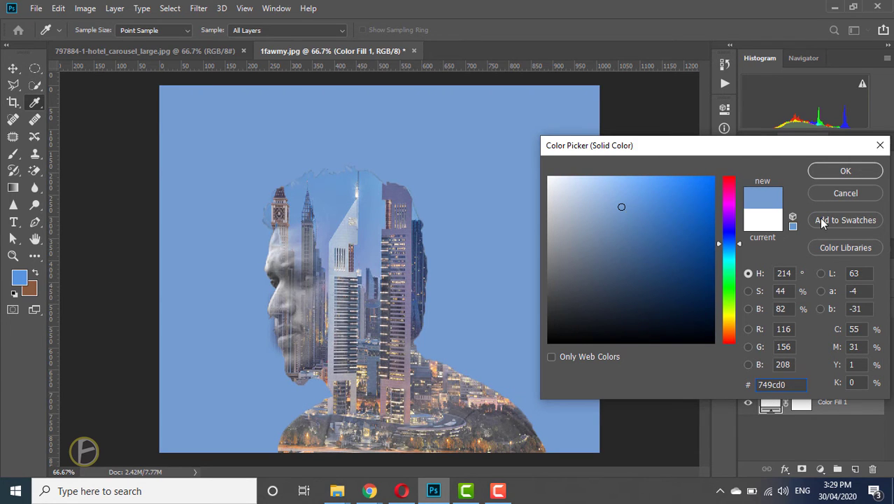
left_click(847, 172)
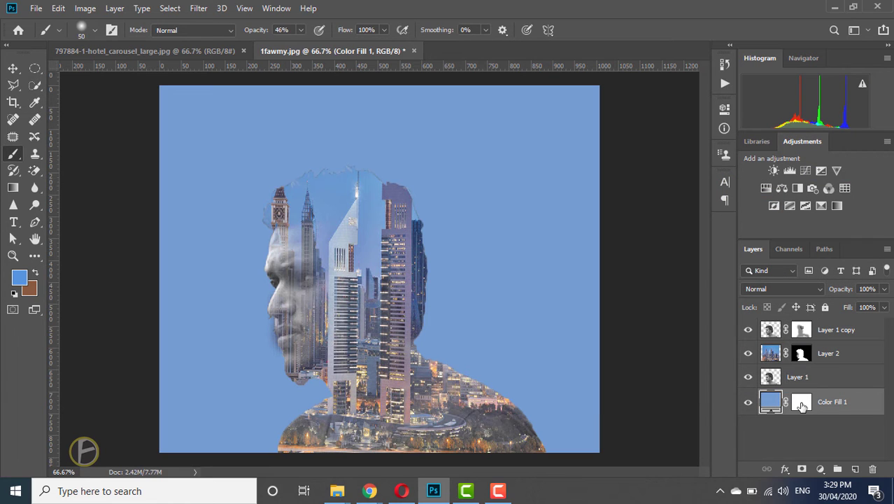
Duplicate Layer 2 and delete the copy's layer mask without applying it
left_click(771, 355)
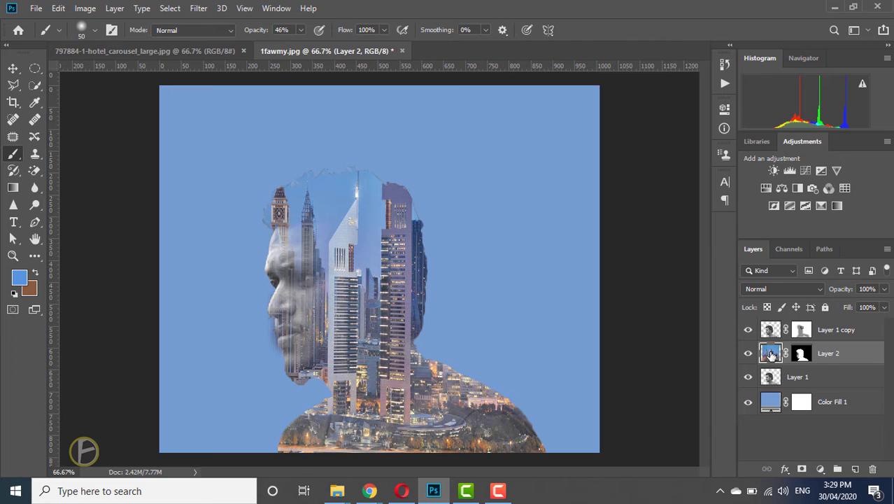
key("ctrl+j")
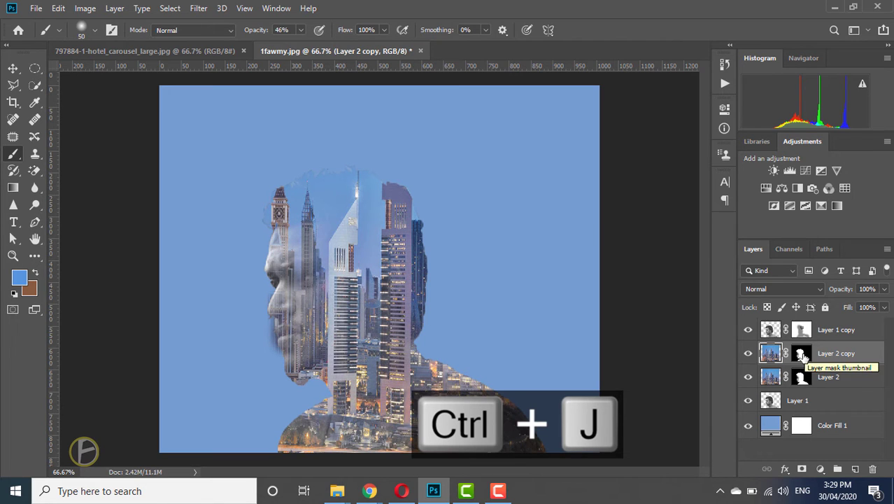
left_click(801, 354)
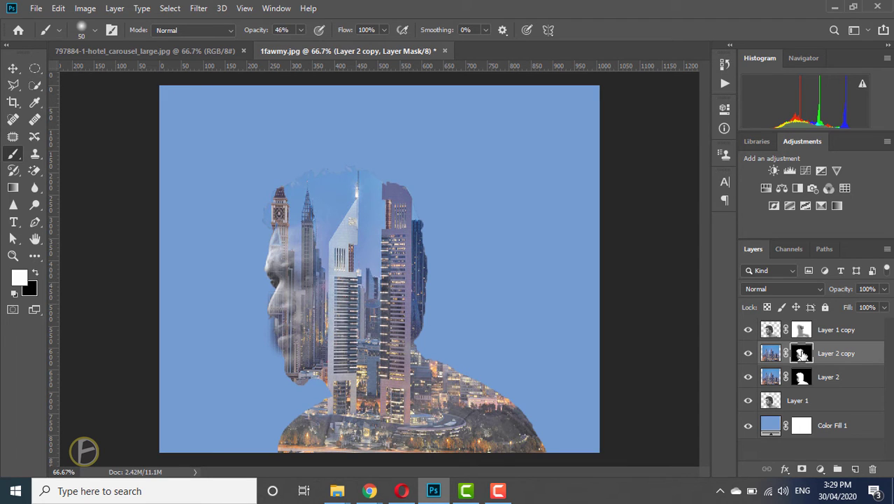
left_click_drag(802, 355, 873, 468)
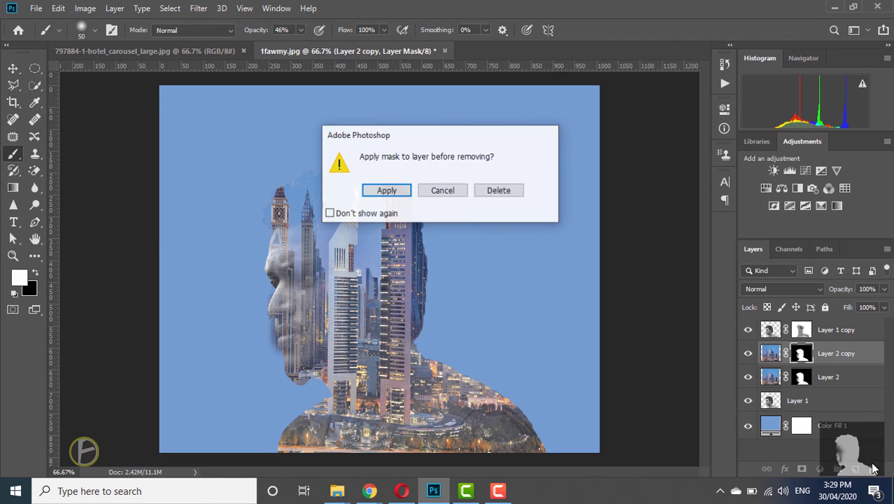
left_click(494, 192)
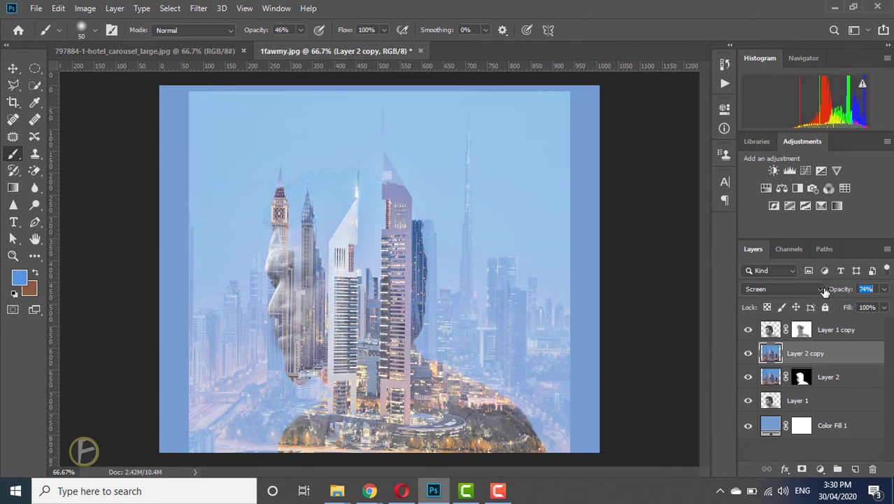
Blend Layer 2 copy in Screen mode at 75% opacity and hide it with a black layer mask
left_click_drag(824, 291, 829, 291)
key("Return")
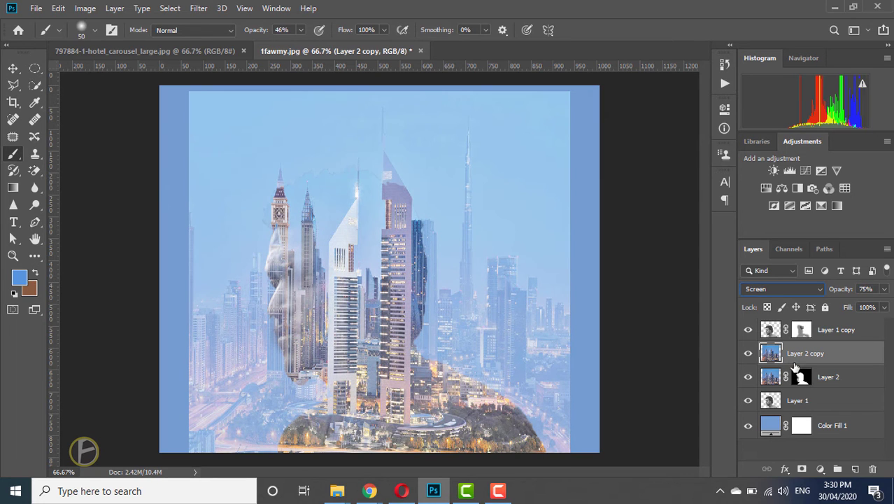
left_click(803, 470, "alt")
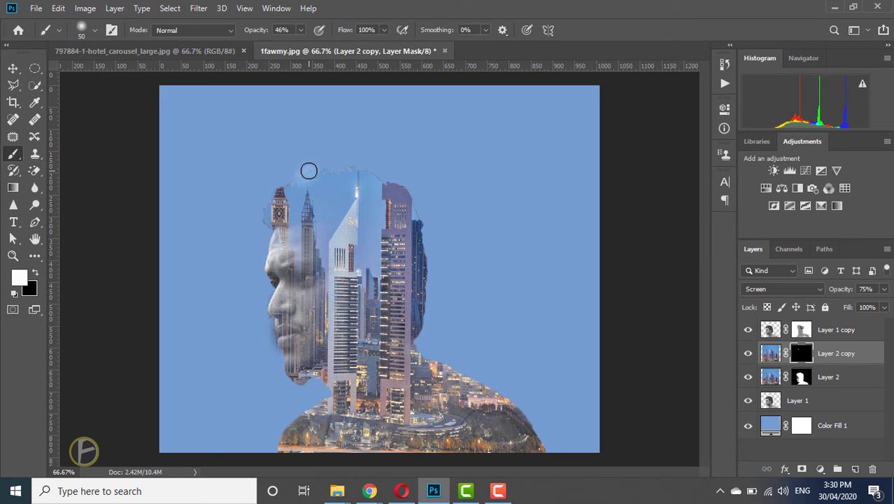
Paint white on Layer 2 copy's mask around the top and back of the head with a 100 px brush
key("bracketright")
key("bracketright")
key("bracketright")
key("bracketright")
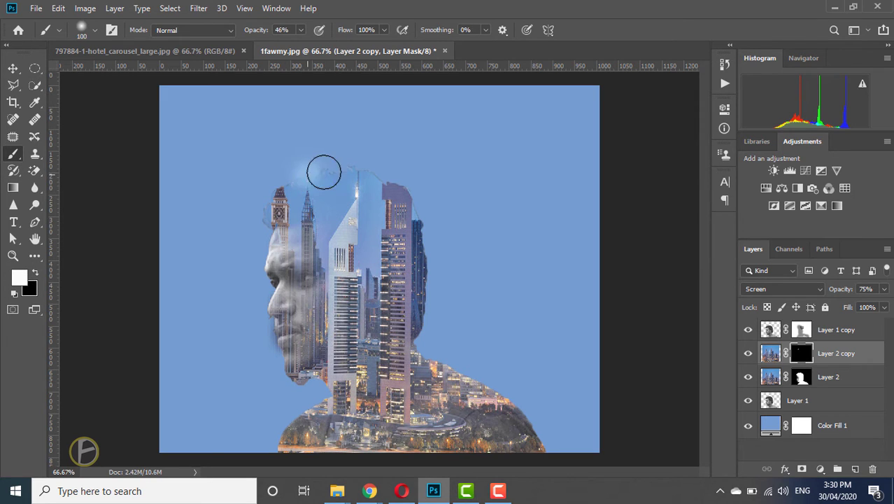
mouse_move(316, 174)
left_mouse_down()
mouse_move(351, 166)
mouse_move(367, 179)
mouse_move(356, 177)
mouse_move(390, 187)
mouse_move(414, 230)
mouse_move(421, 210)
mouse_move(414, 229)
mouse_move(416, 215)
mouse_move(424, 285)
mouse_move(435, 264)
mouse_move(422, 322)
mouse_move(422, 236)
mouse_move(421, 285)
mouse_move(421, 253)
mouse_move(440, 280)
left_mouse_up()
Change the blend mode of Layer 2 copy to Normal
left_click(769, 353)
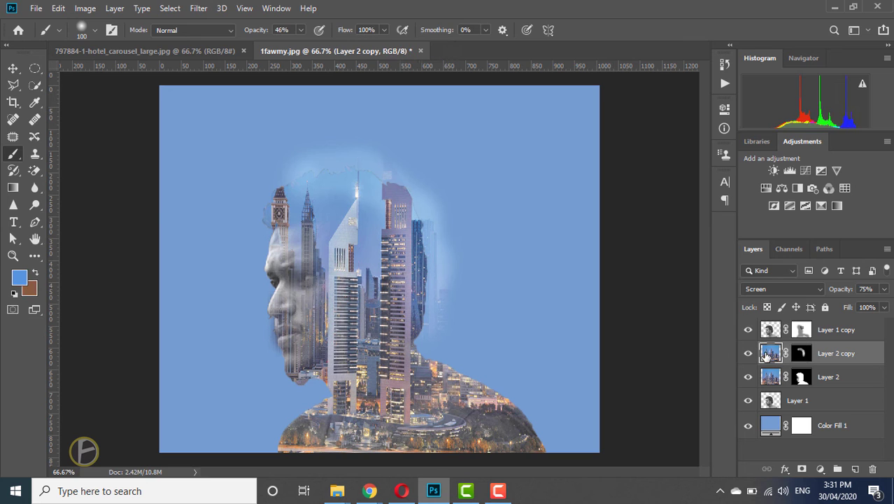
left_click(815, 289)
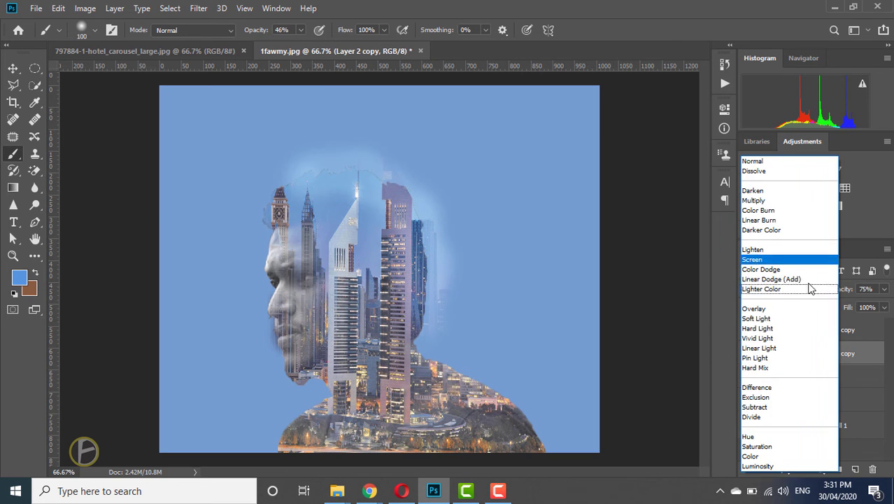
left_click(756, 160)
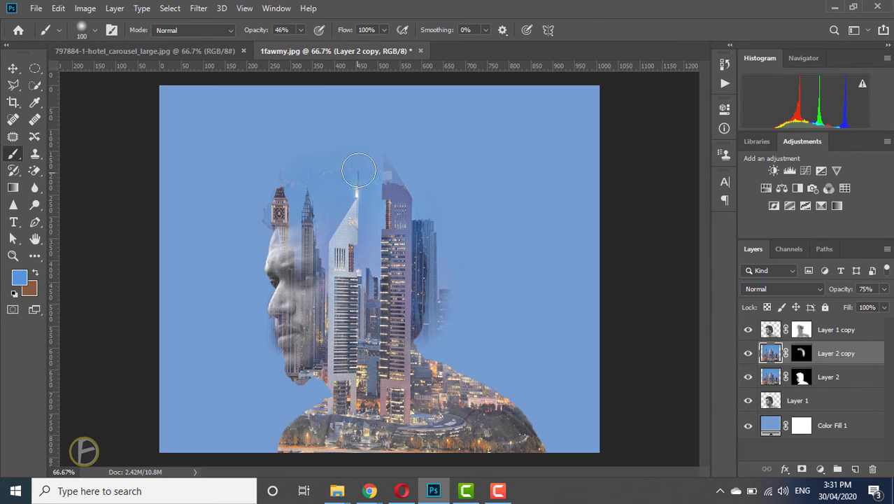
Paint blue over the hair outline on Layer 2 copy and extend its mask in white above the forehead tower
mouse_move(337, 172)
left_mouse_down()
mouse_move(275, 189)
mouse_move(287, 190)
mouse_move(256, 220)
mouse_move(277, 208)
mouse_move(286, 171)
mouse_move(279, 178)
mouse_move(311, 190)
left_mouse_up()
left_click(803, 354)
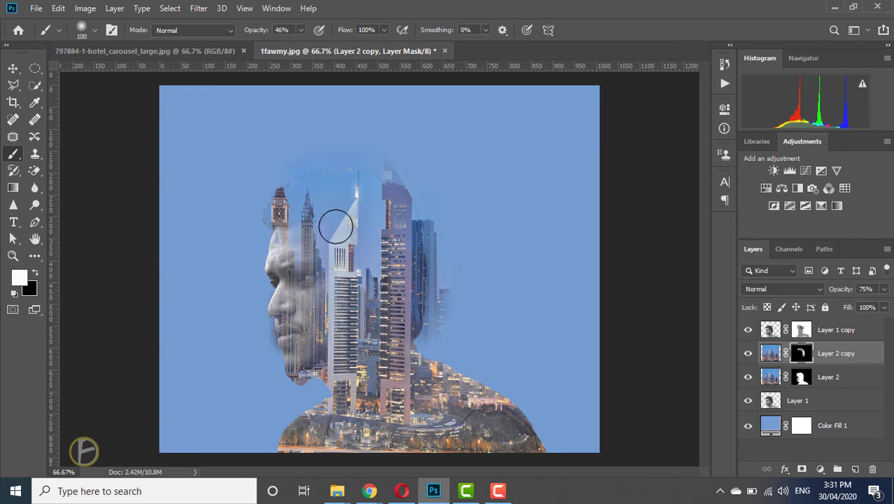
mouse_move(280, 183)
left_mouse_down()
mouse_move(282, 173)
mouse_move(269, 194)
mouse_move(284, 179)
left_mouse_up()
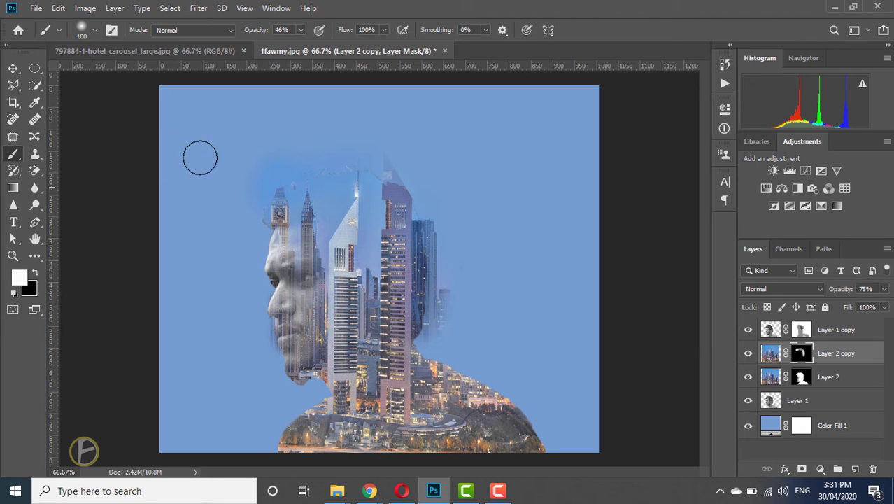
Raise the brush opacity to 70% and the opacity of Layer 2 copy to 93%
left_click_drag(257, 32, 275, 31)
left_click_drag(837, 291, 850, 290)
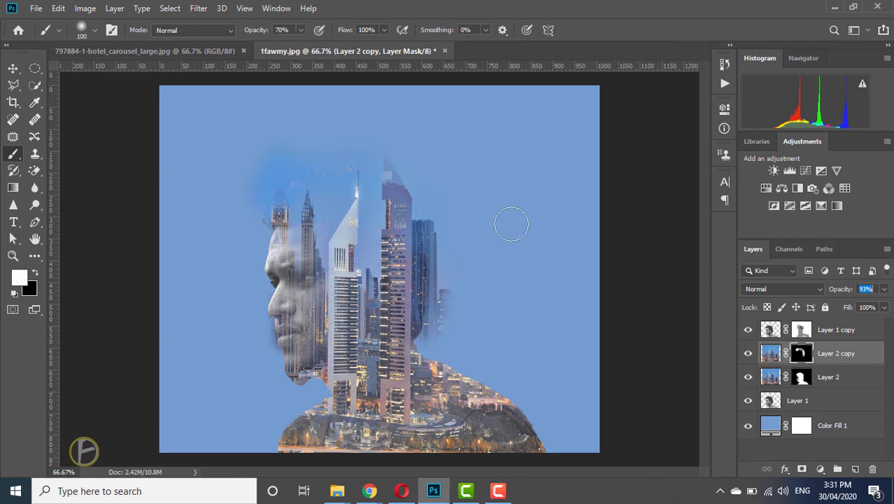
Paint Layer 2 copy's mask white over the tallest tower's spire and behind the head, undoing the stroke revealing the rear tower
mouse_move(282, 187)
left_mouse_down()
mouse_move(261, 217)
mouse_move(311, 182)
mouse_move(307, 170)
mouse_move(362, 170)
mouse_move(396, 152)
mouse_move(388, 123)
mouse_move(378, 147)
mouse_move(383, 123)
mouse_move(424, 263)
mouse_move(412, 326)
mouse_move(439, 302)
mouse_move(454, 231)
mouse_move(461, 264)
left_mouse_up()
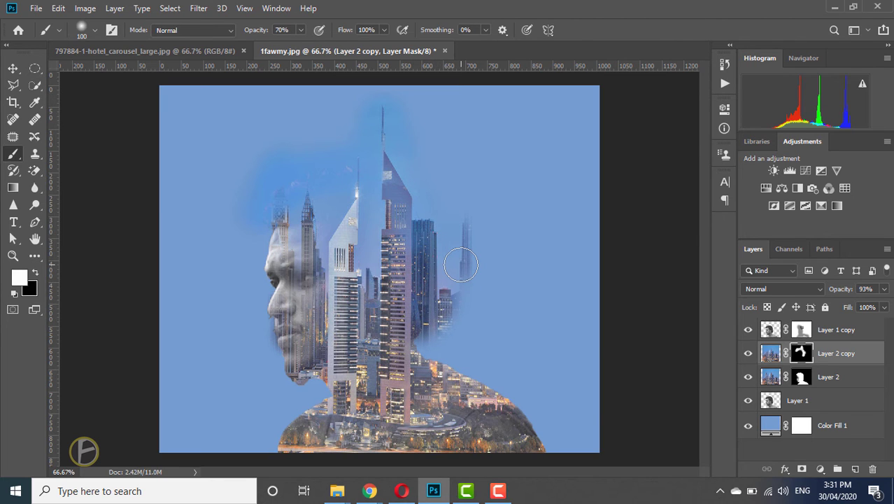
key("ctrl+z")
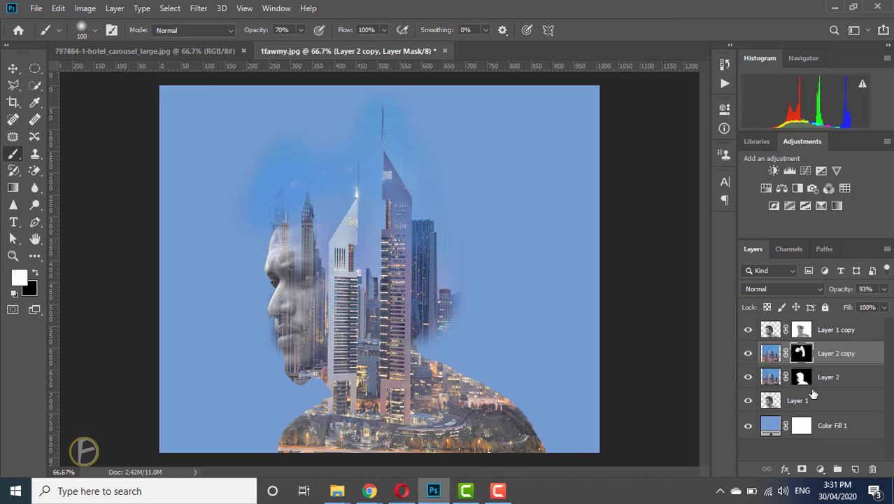
Add a solid color fill layer in light pink #f3cbef above Layer 1 copy
left_click(838, 332)
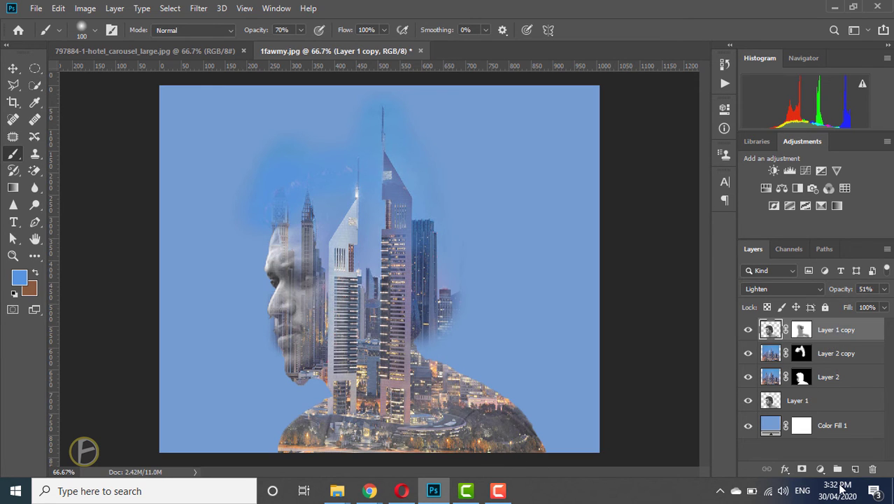
left_click(820, 469)
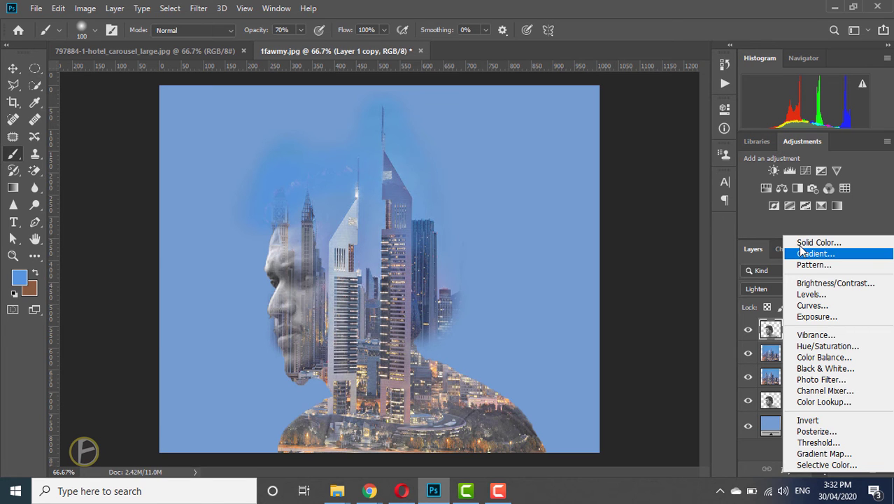
left_click(812, 242)
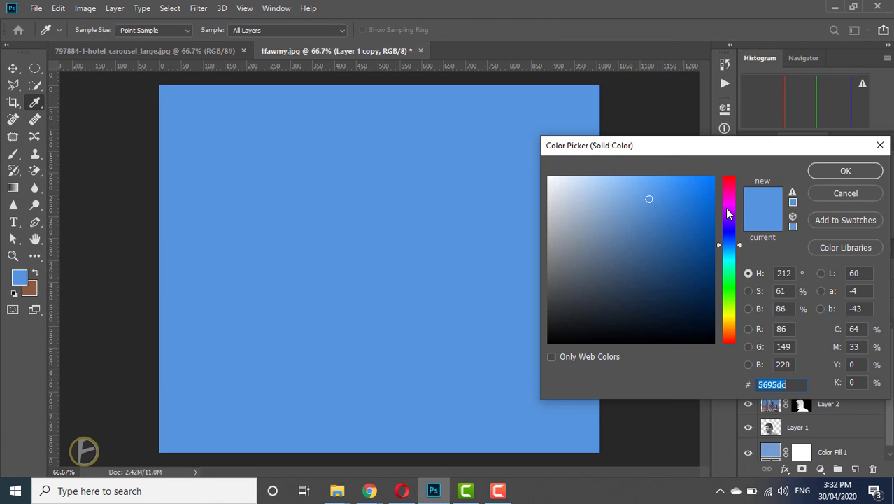
left_click(727, 202)
left_click(578, 186)
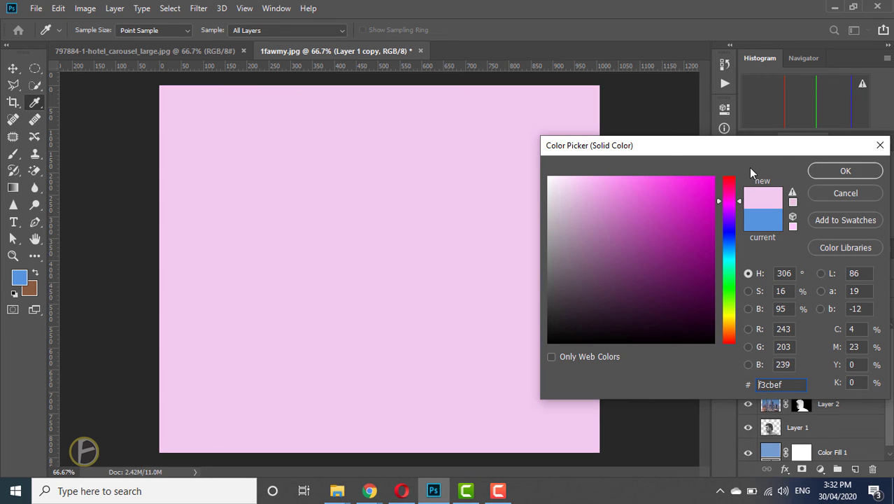
left_click(845, 170)
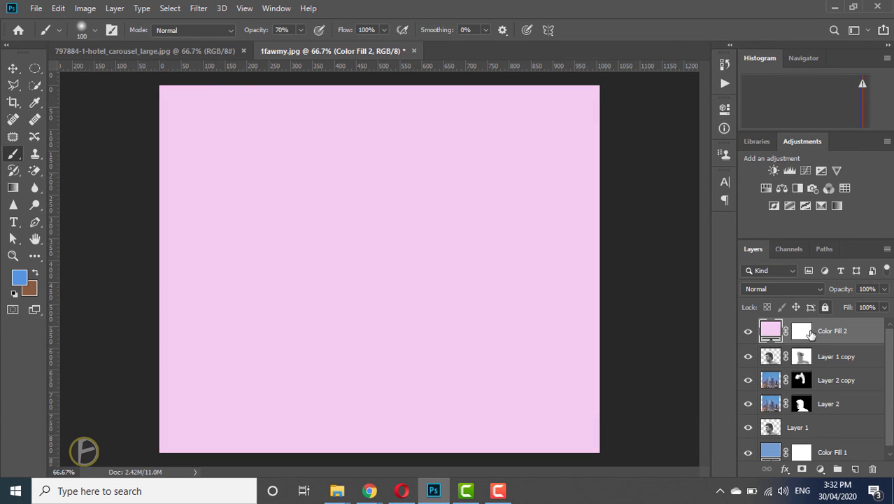
Set the pink fill layer's blend mode to Soft Light and its opacity to 45%
left_click(820, 289)
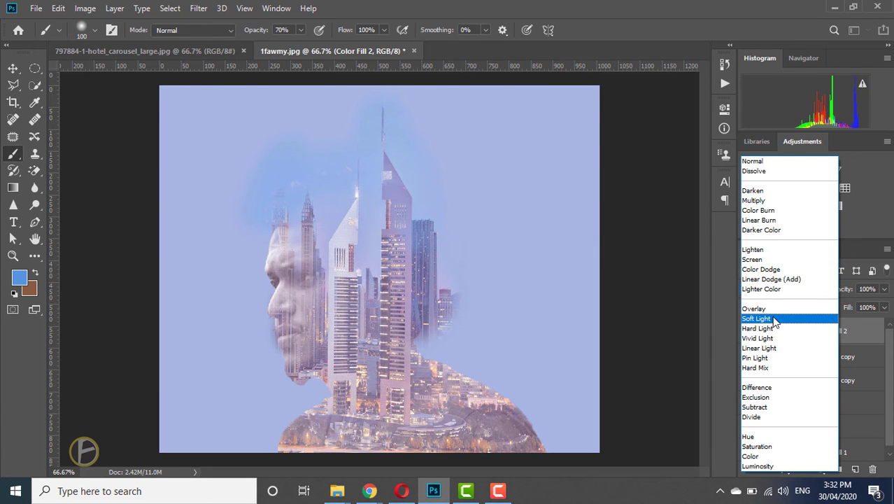
left_click(774, 321)
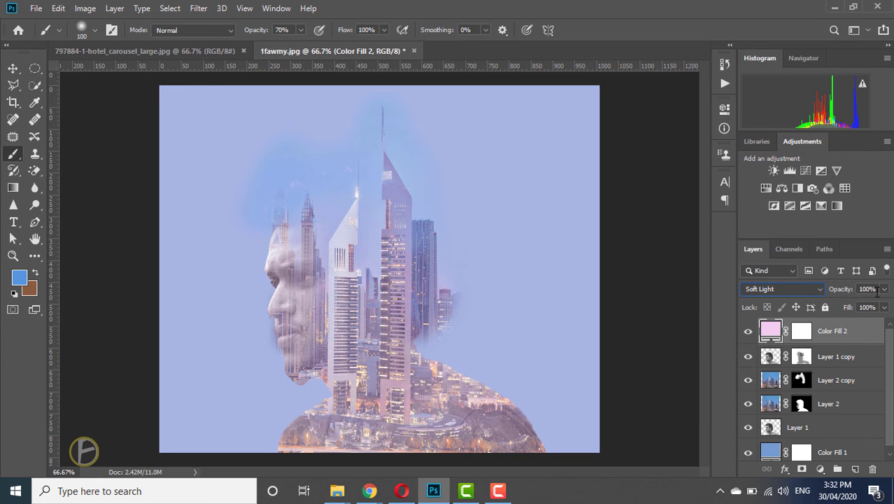
left_click_drag(842, 290, 805, 296)
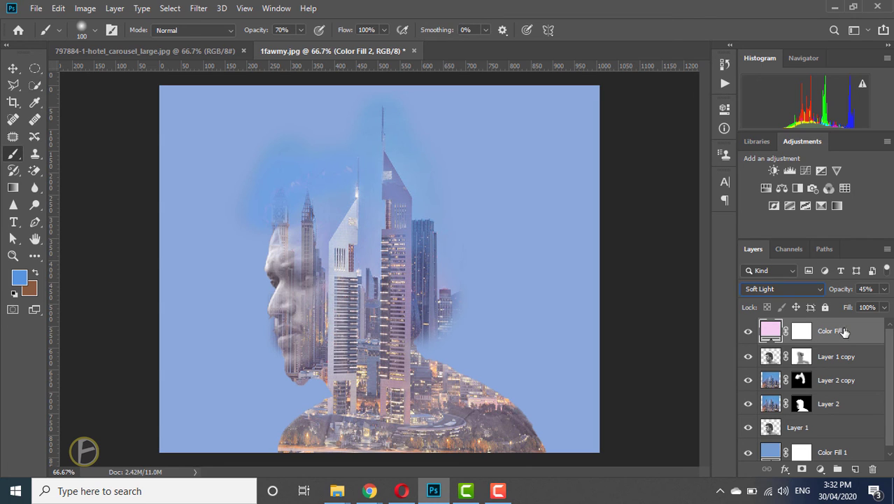
Stamp all visible layers into a new layer on top of the stack and desaturate it
key("ctrl+shift+alt+e")
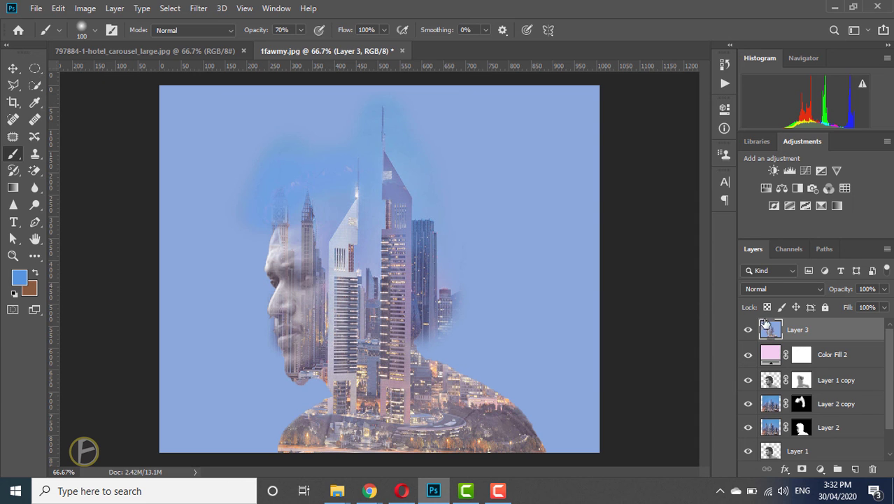
left_click(81, 8)
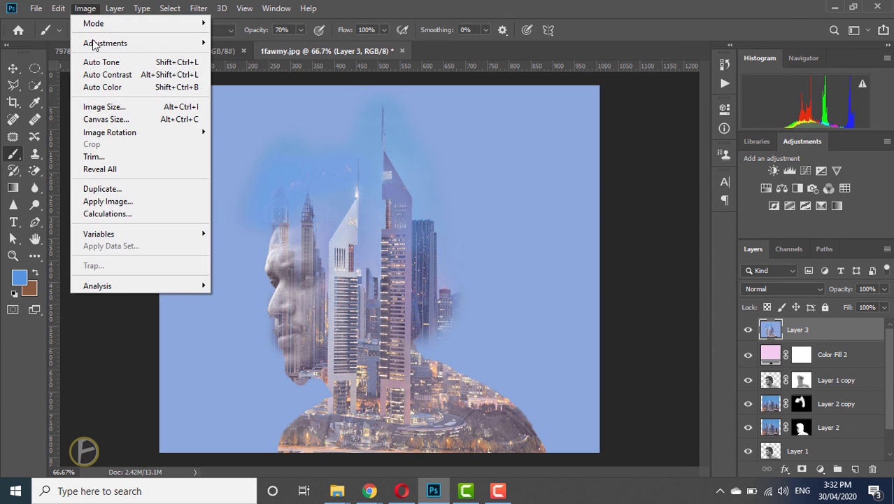
mouse_move(98, 44)
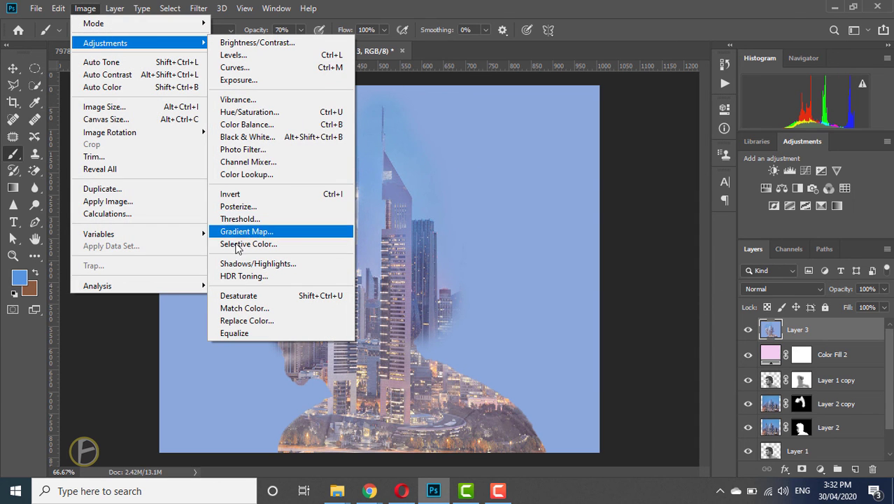
left_click(245, 295)
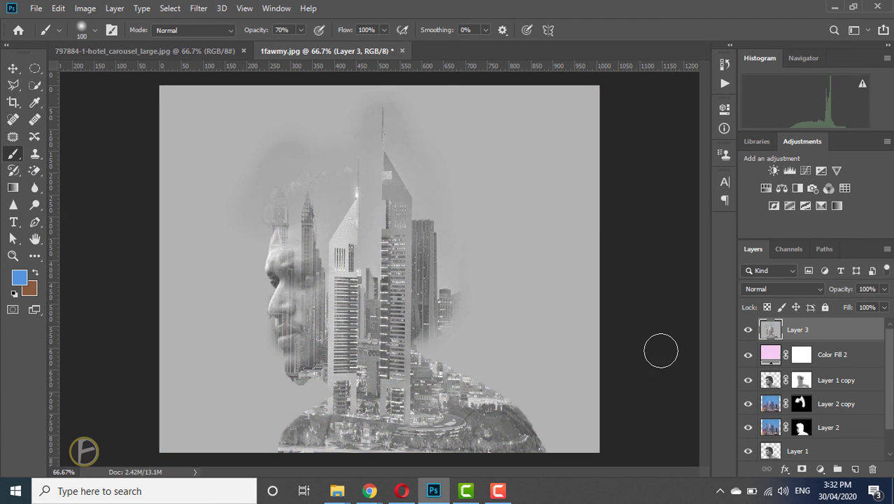
Set the desaturated merged layer's blend mode to Soft Light and its opacity to 43%
left_click(821, 289)
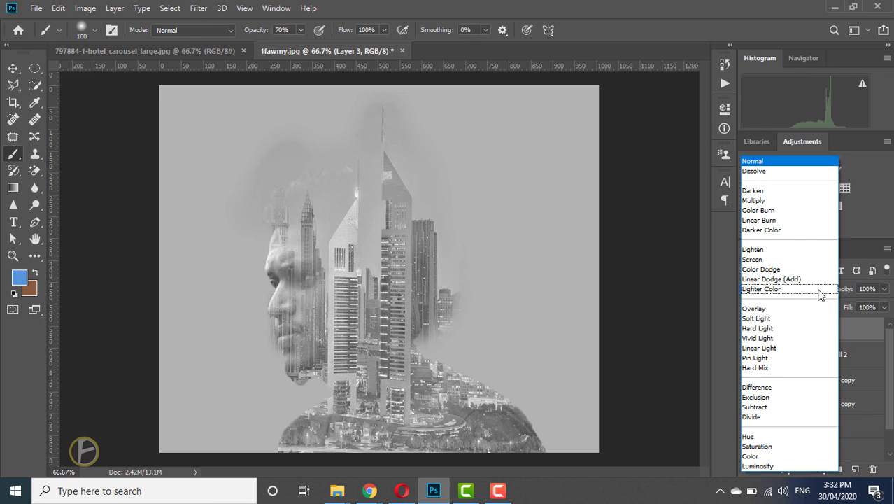
left_click(765, 321)
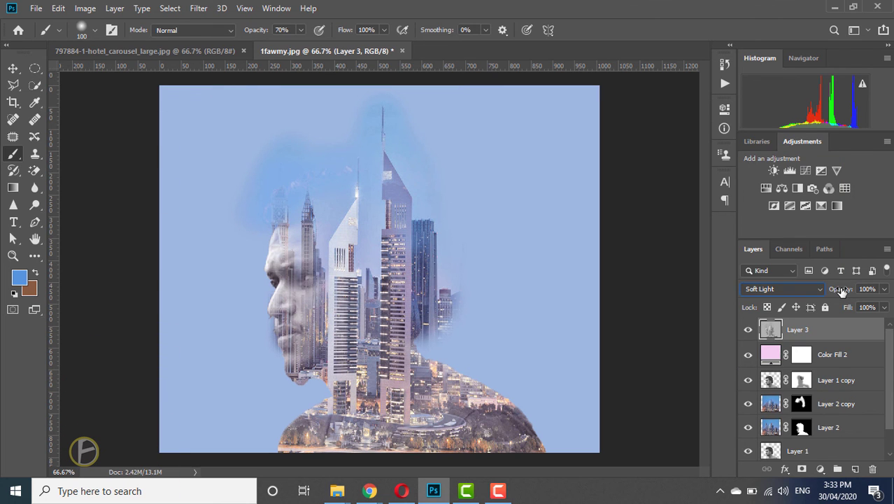
left_click_drag(841, 291, 827, 293)
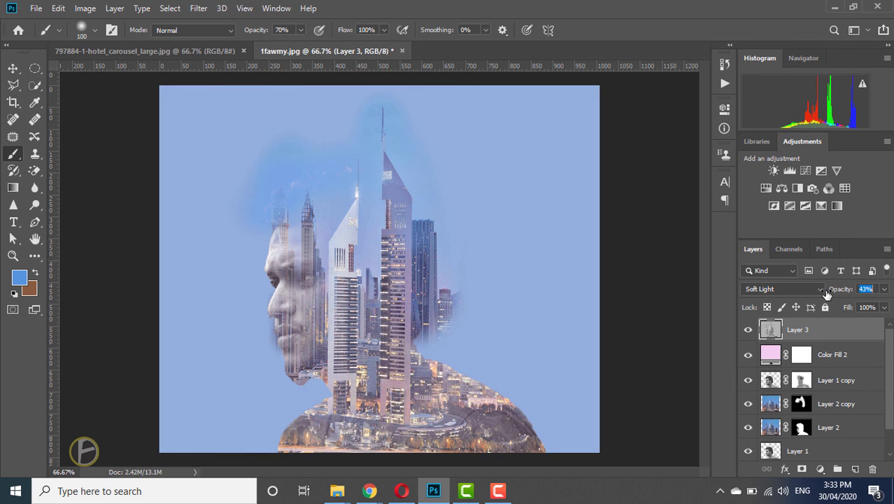